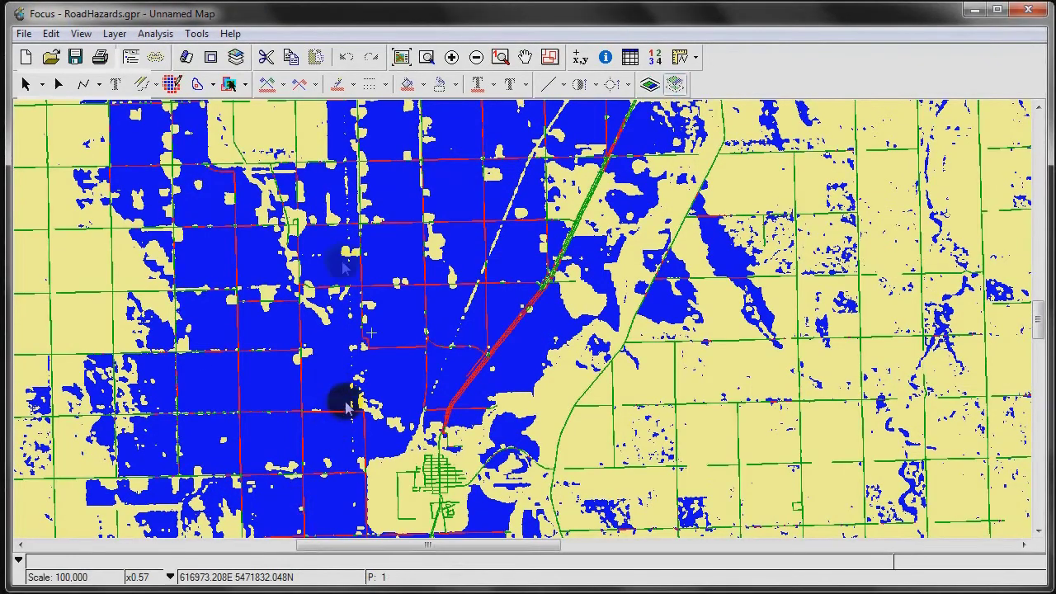
Zoom in to 1:25,000 and pan onto the flooded roads traced by red hazard lines.
{"action": "scroll", "coordinate": [347, 213], "scroll_direction": "up", "scroll_amount": 1}
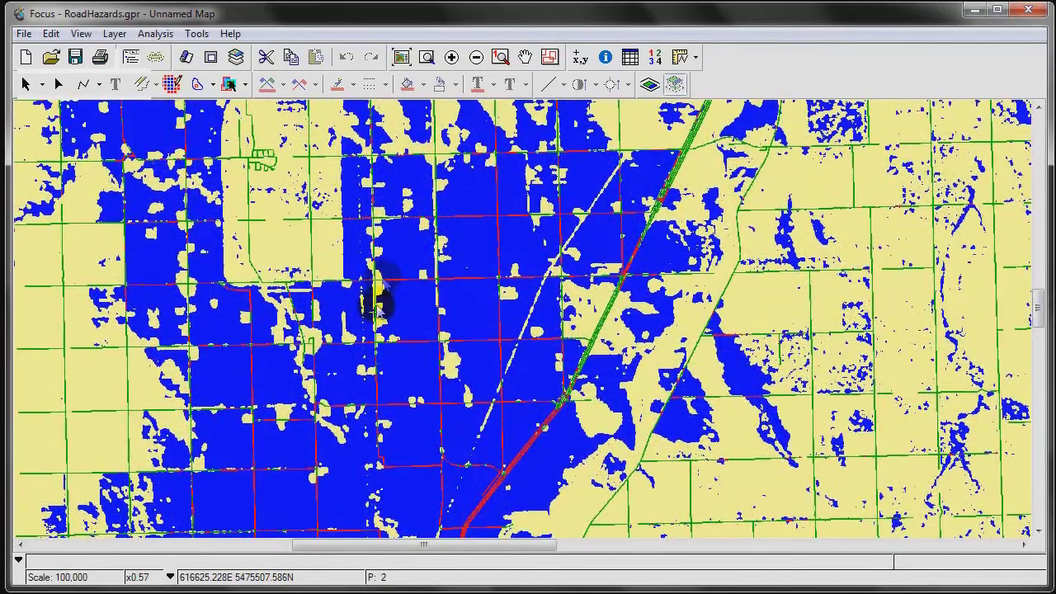
{"action": "scroll", "coordinate": [502, 193], "scroll_direction": "up", "scroll_amount": 1}
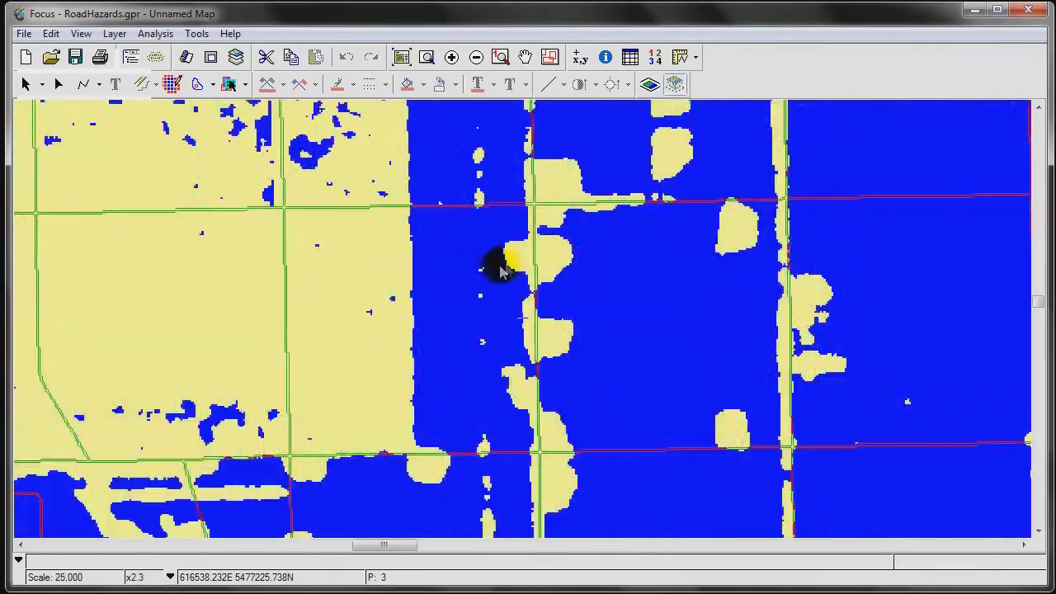
{"action": "left_click_drag", "start_coordinate": [583, 285], "coordinate": [533, 247]}
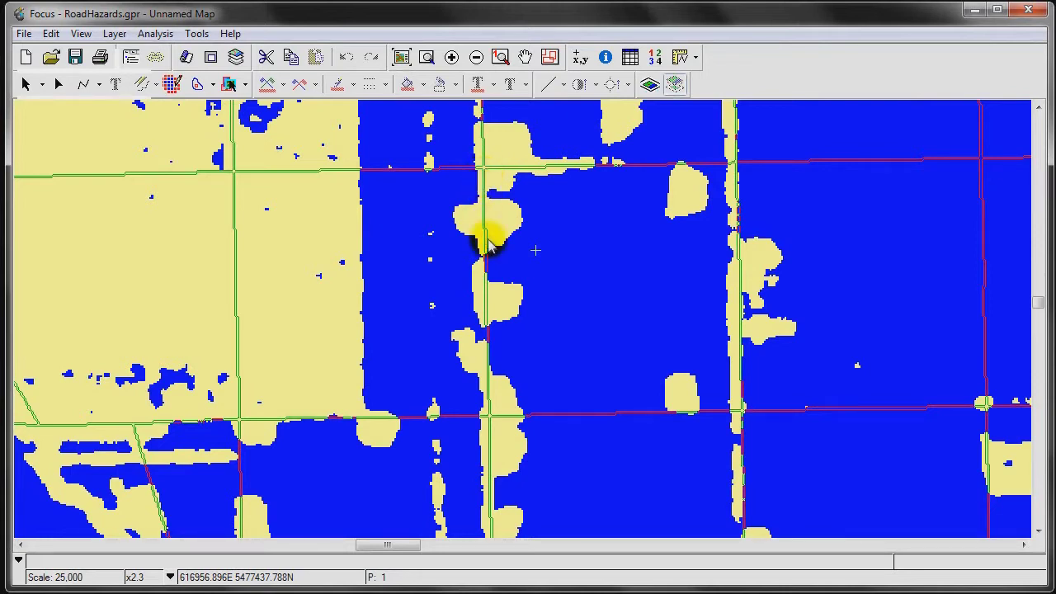
{"action": "left_click", "coordinate": [485, 173]}
Mark a flooded road, zoom back out to 1:100,000, and minimize RoadHazards.gpr.
{"action": "left_click", "coordinate": [491, 415]}
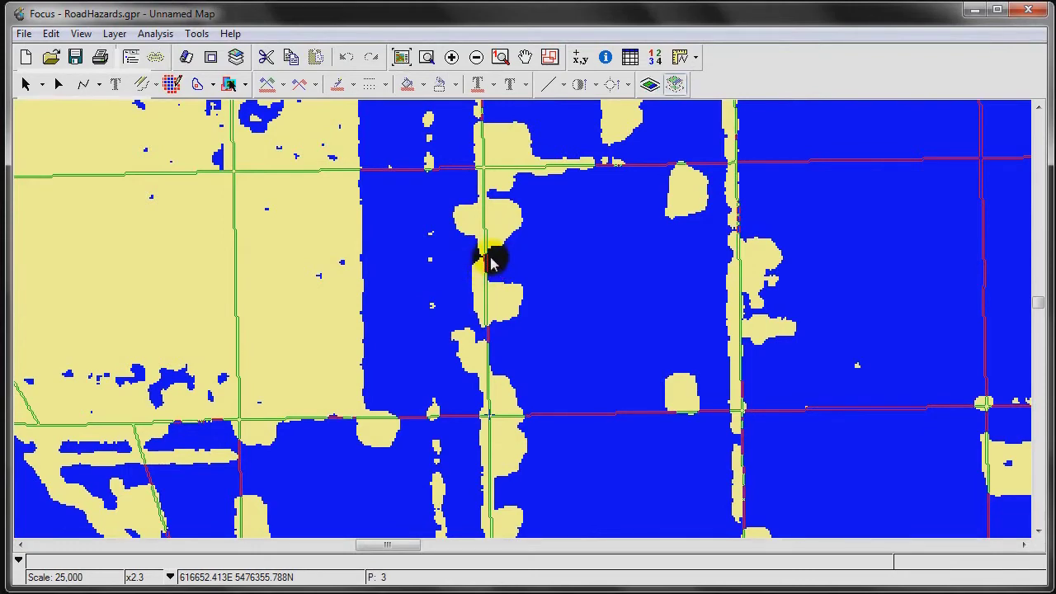
{"action": "scroll", "coordinate": [491, 261], "scroll_direction": "down", "scroll_amount": 2}
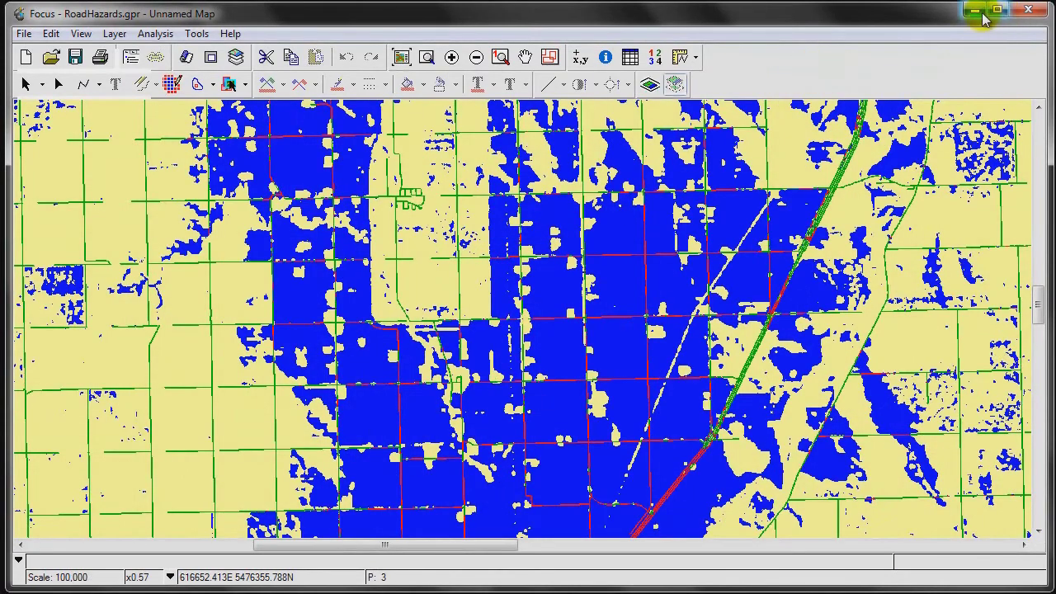
{"action": "left_click", "coordinate": [977, 10]}
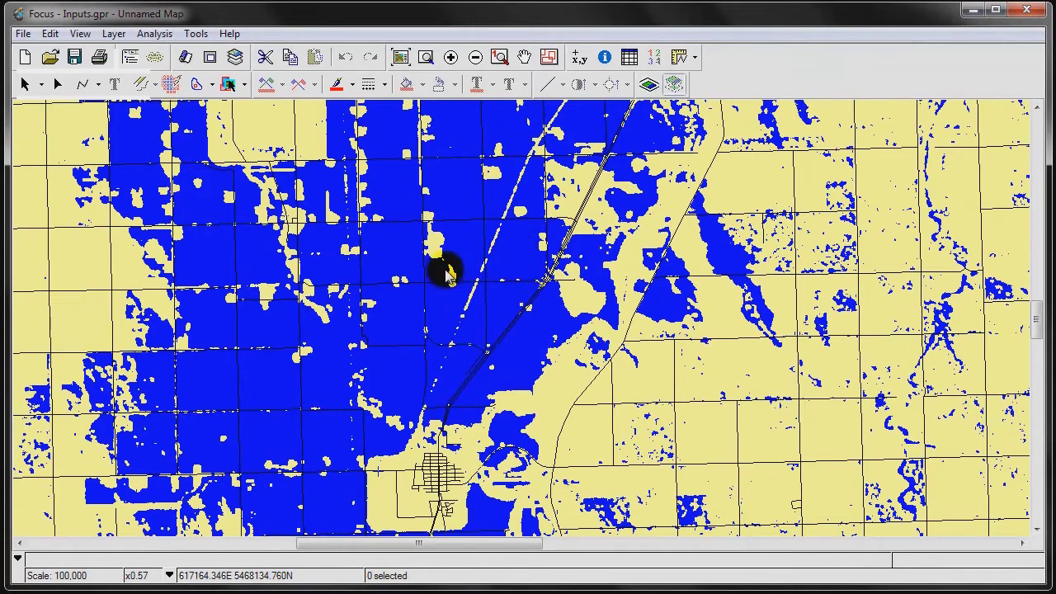
Show the Inputs map's layer tree and toggle the road vector layer off and back on.
{"action": "scroll", "coordinate": [413, 246], "scroll_direction": "up", "scroll_amount": 1}
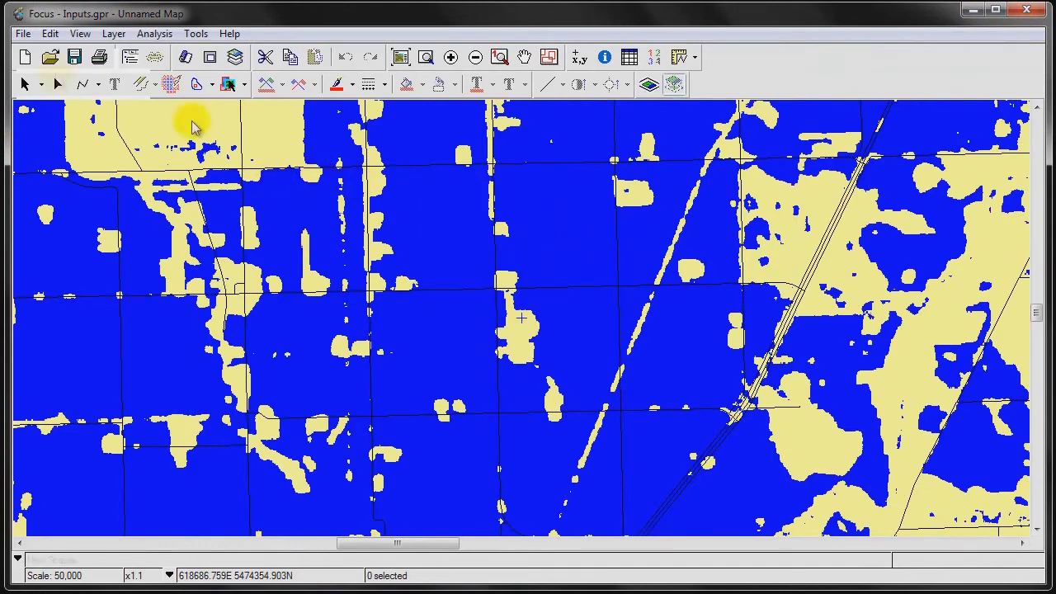
{"action": "left_click", "coordinate": [130, 56]}
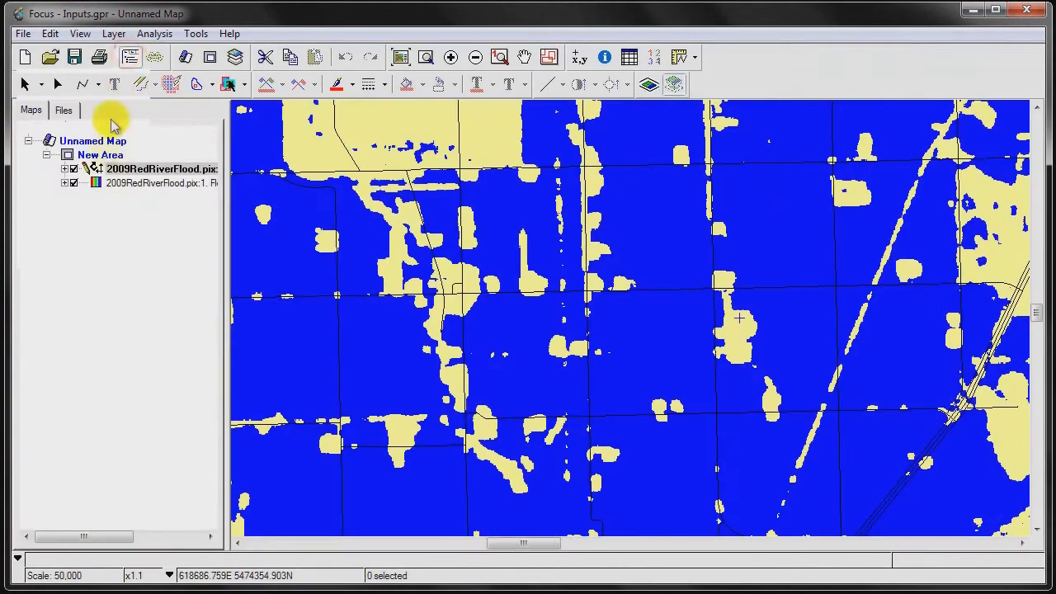
{"action": "left_click", "coordinate": [73, 169]}
{"action": "left_click", "coordinate": [74, 169]}
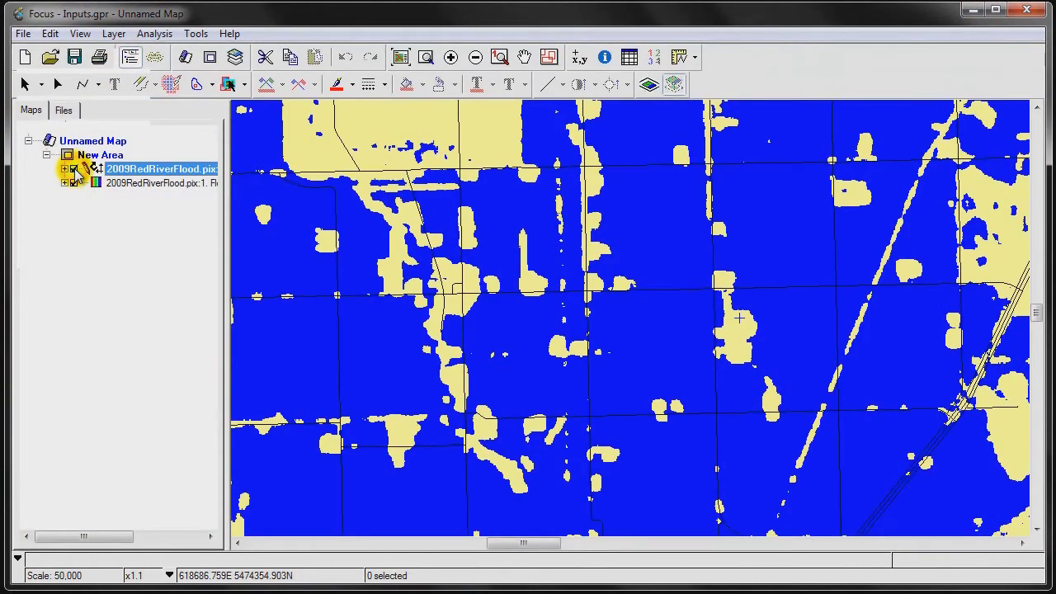
{"action": "left_click", "coordinate": [73, 170]}
{"action": "left_click", "coordinate": [74, 169]}
Zoom out to 1:200,000 to see the whole flooded region.
{"action": "left_click", "coordinate": [533, 247]}
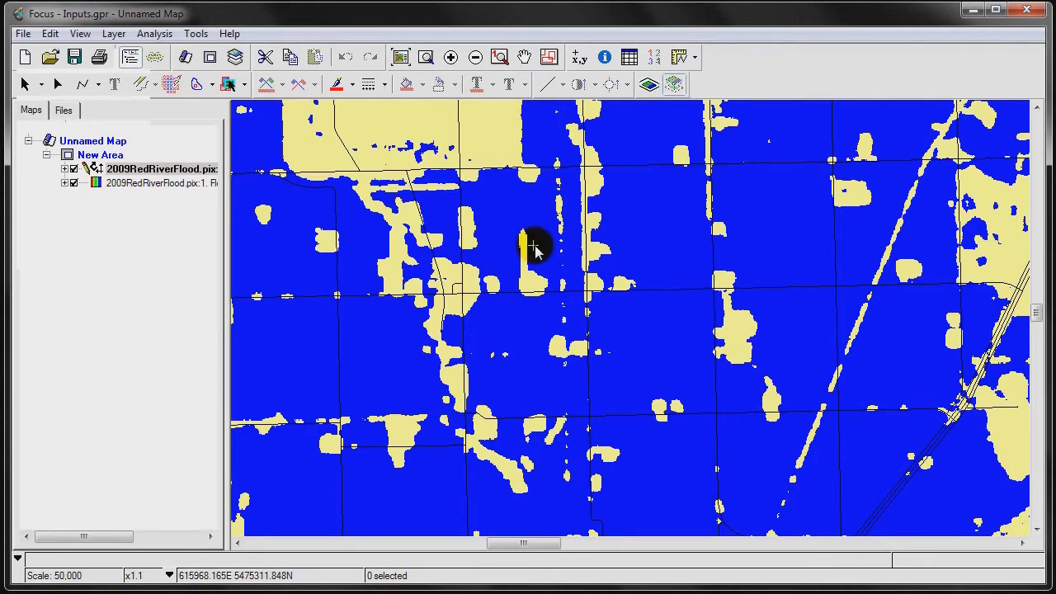
{"action": "left_click", "coordinate": [465, 320]}
{"action": "left_click", "coordinate": [464, 320]}
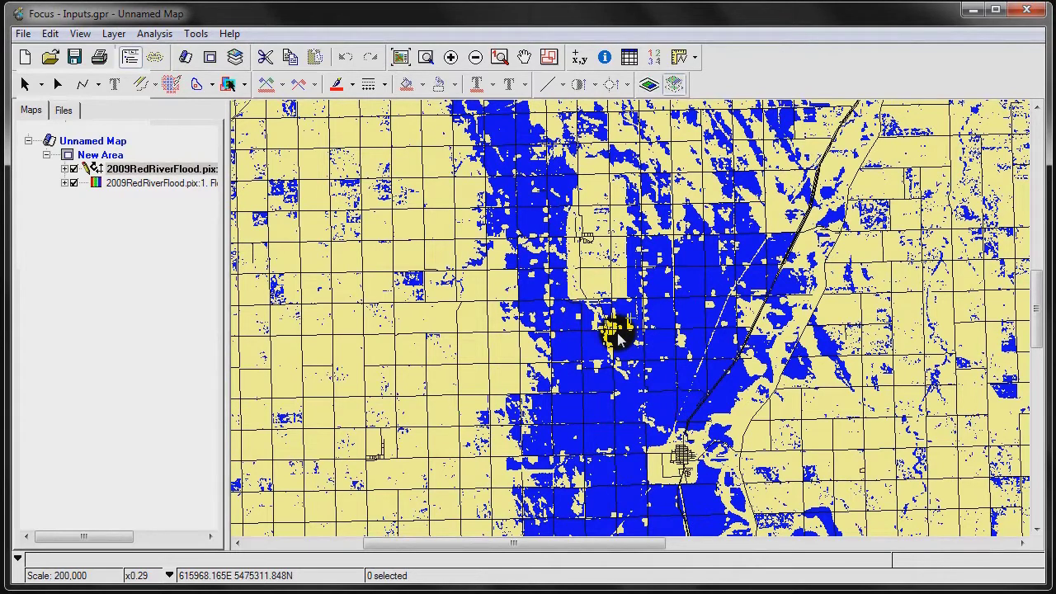
Open the LINE2RAS module from the Algorithm Librarian and move its panel aside.
{"action": "left_click", "coordinate": [196, 35]}
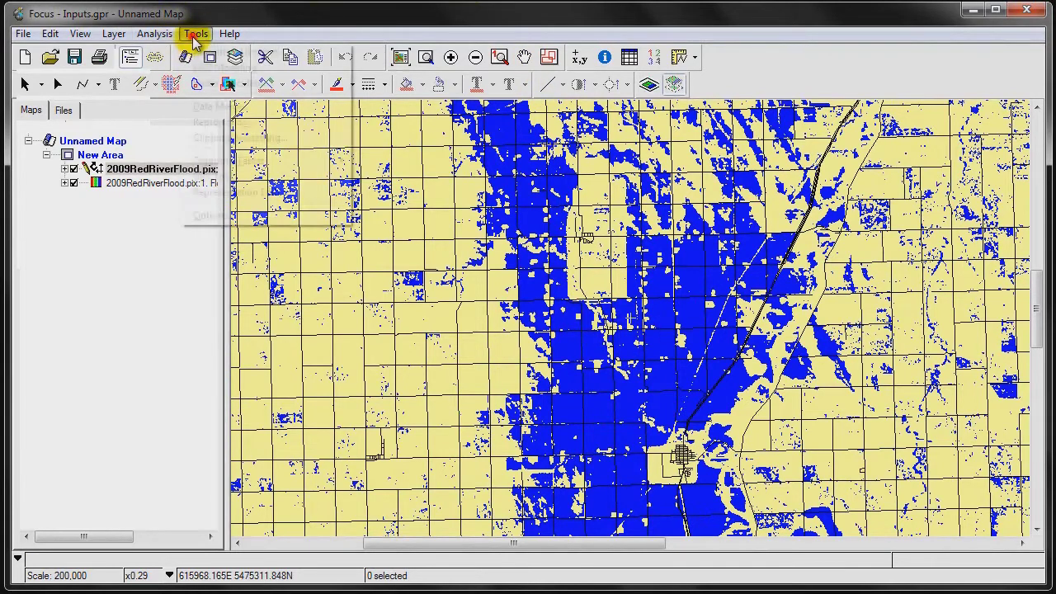
{"action": "left_click", "coordinate": [201, 51]}
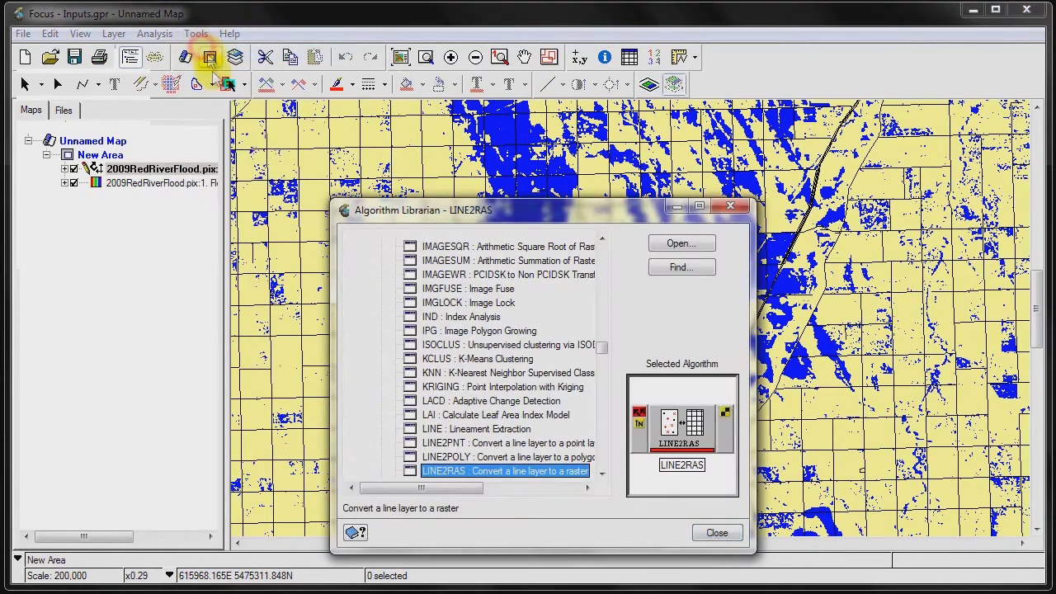
{"action": "double_click", "coordinate": [467, 477]}
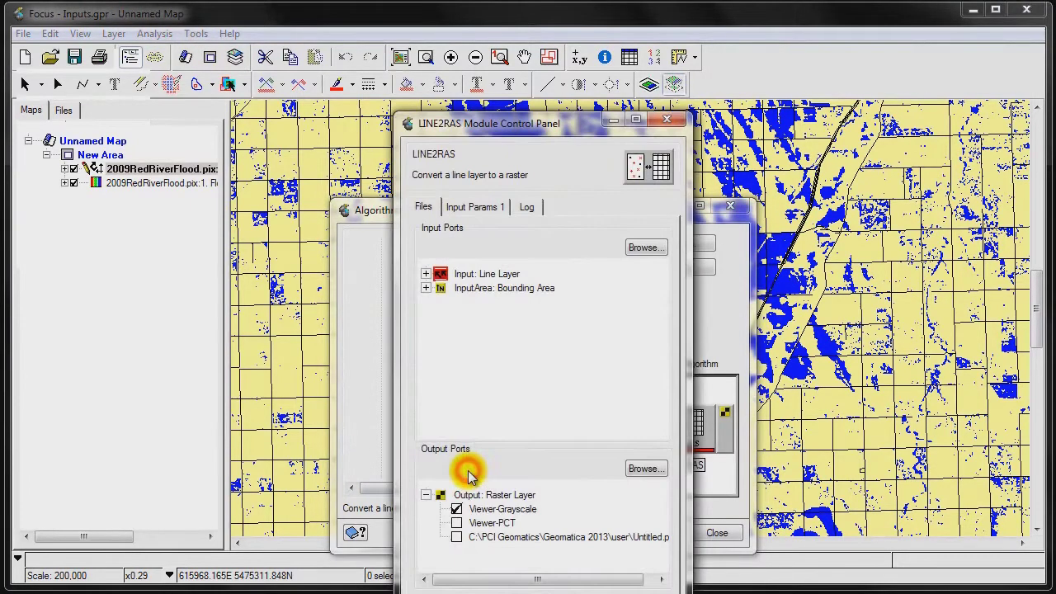
{"action": "left_click_drag", "start_coordinate": [510, 116], "coordinate": [547, 42]}
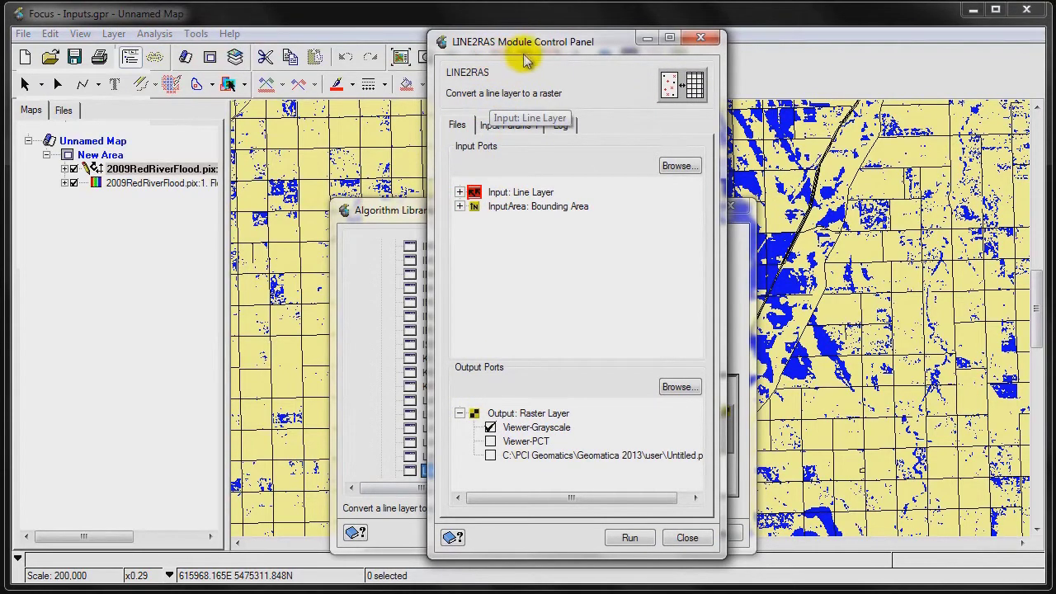
Set LINE2RAS's input line layer to the [VEC] NRN_MB_4_1_ROADSEG road segments.
{"action": "left_click", "coordinate": [459, 126]}
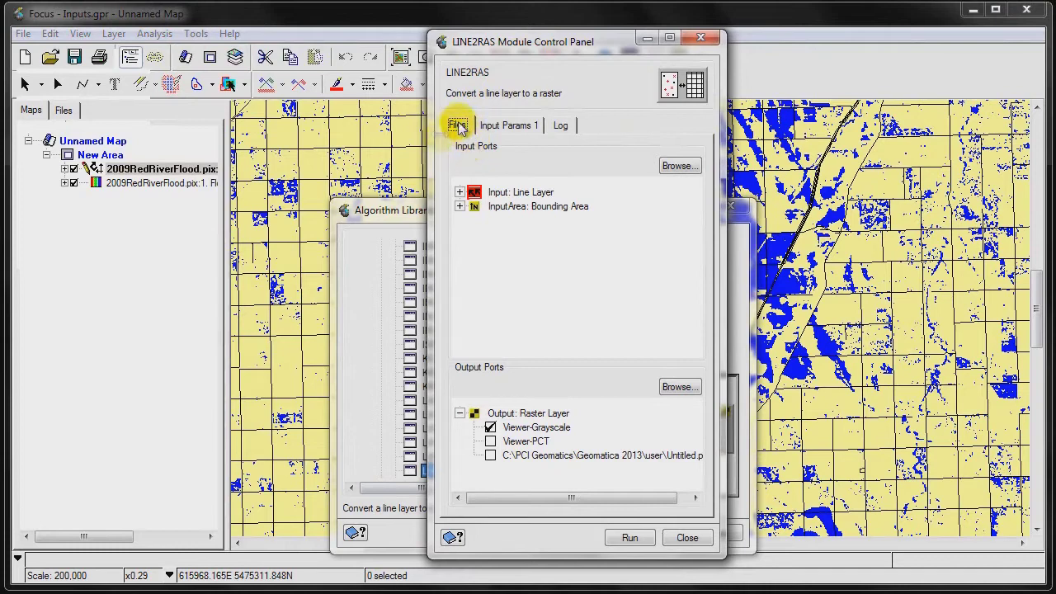
{"action": "left_click", "coordinate": [459, 193]}
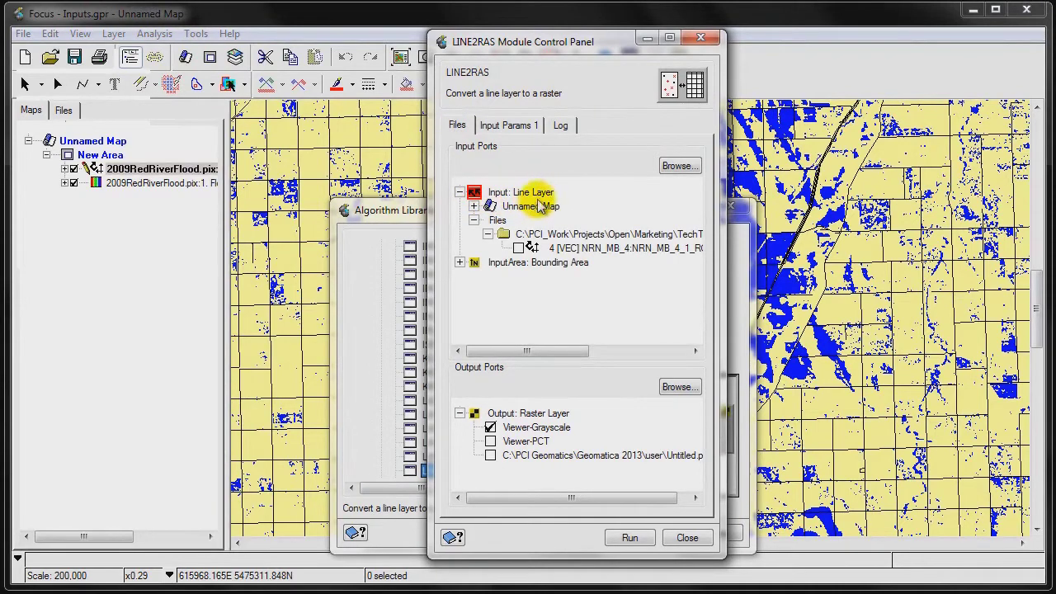
{"action": "left_click", "coordinate": [518, 249]}
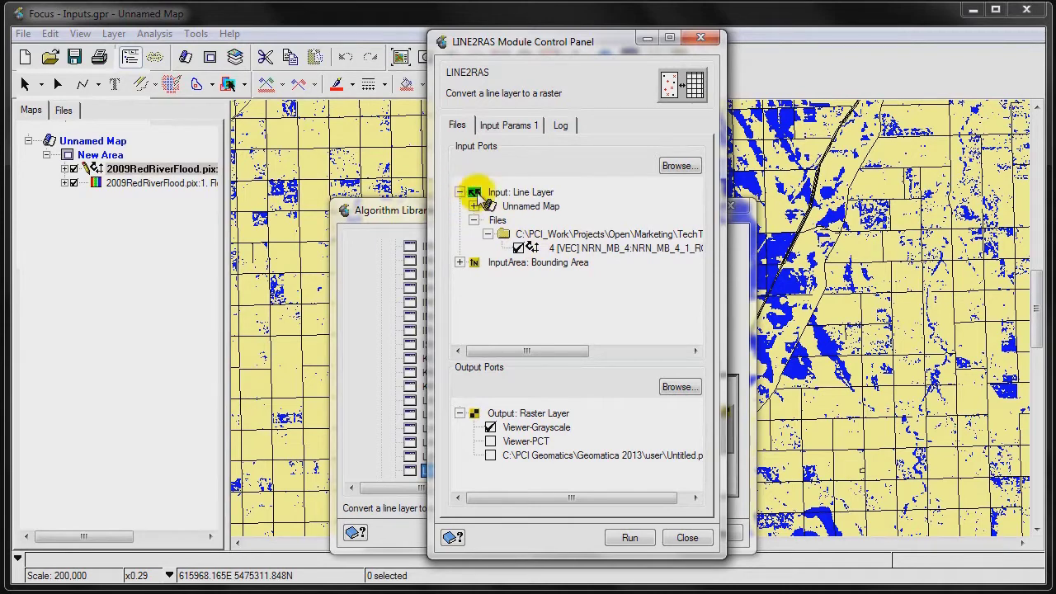
{"action": "left_click", "coordinate": [459, 192]}
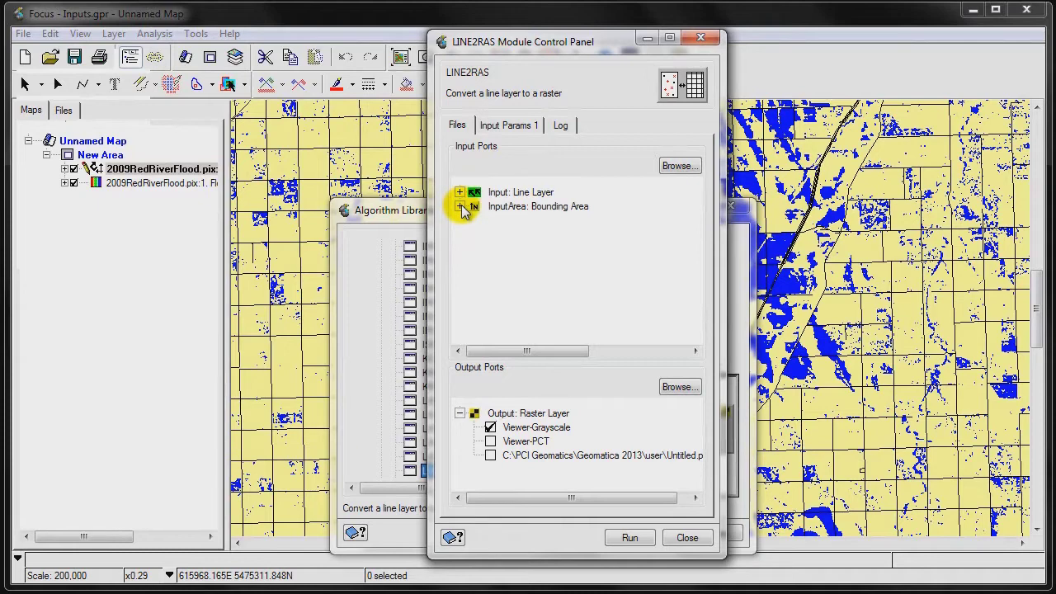
Use 1 [GEO] Master Georeferencing Segment as the LINE2RAS bounding area.
{"action": "left_click", "coordinate": [460, 206]}
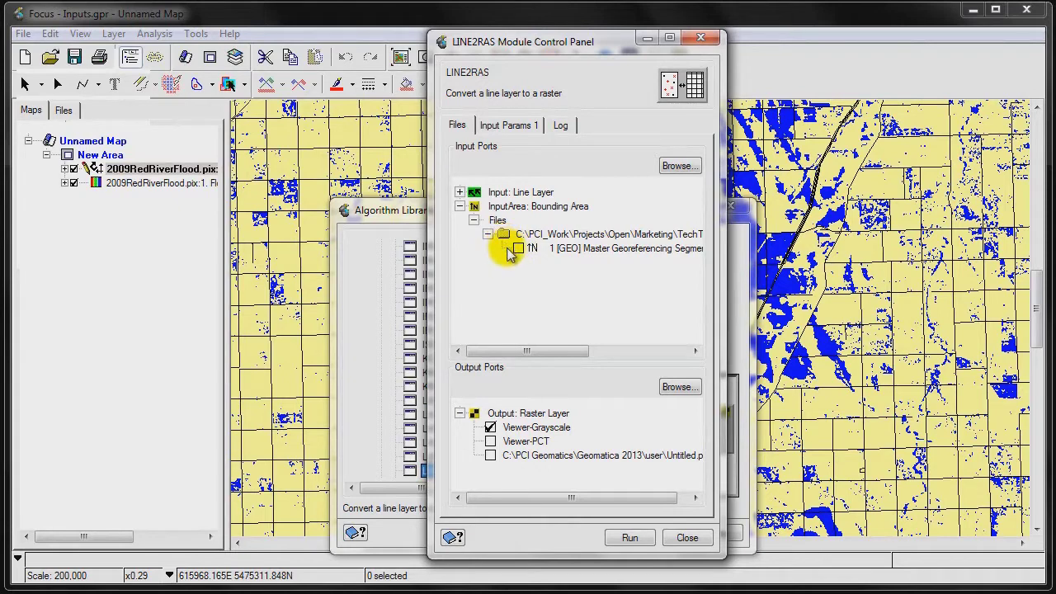
{"action": "left_click", "coordinate": [518, 248]}
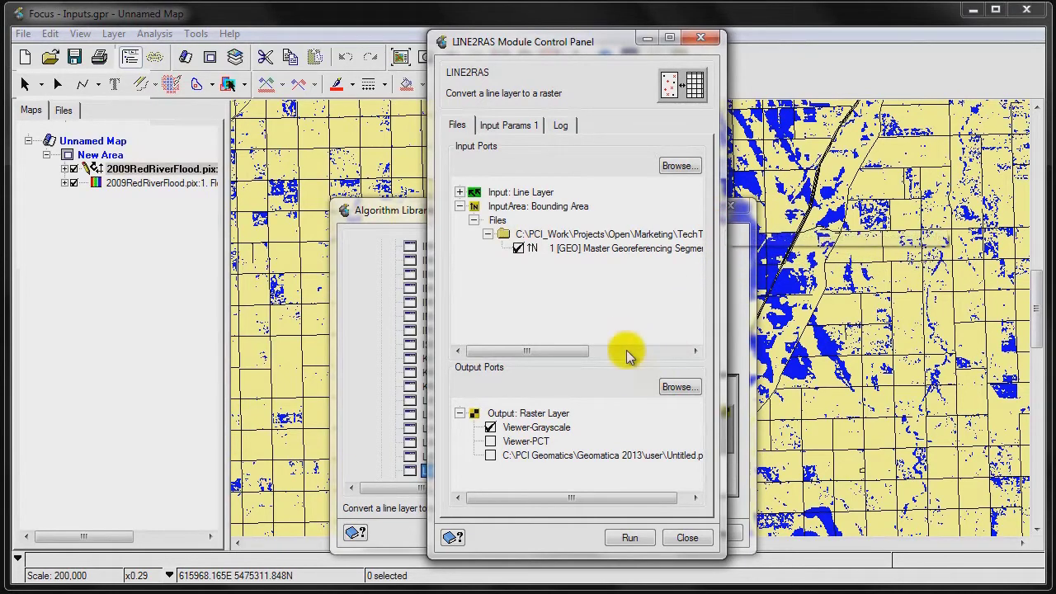
Write the LINE2RAS output raster to 2009RedRiverFlood.pix and show the Input Params 1 tab.
{"action": "left_click", "coordinate": [490, 456]}
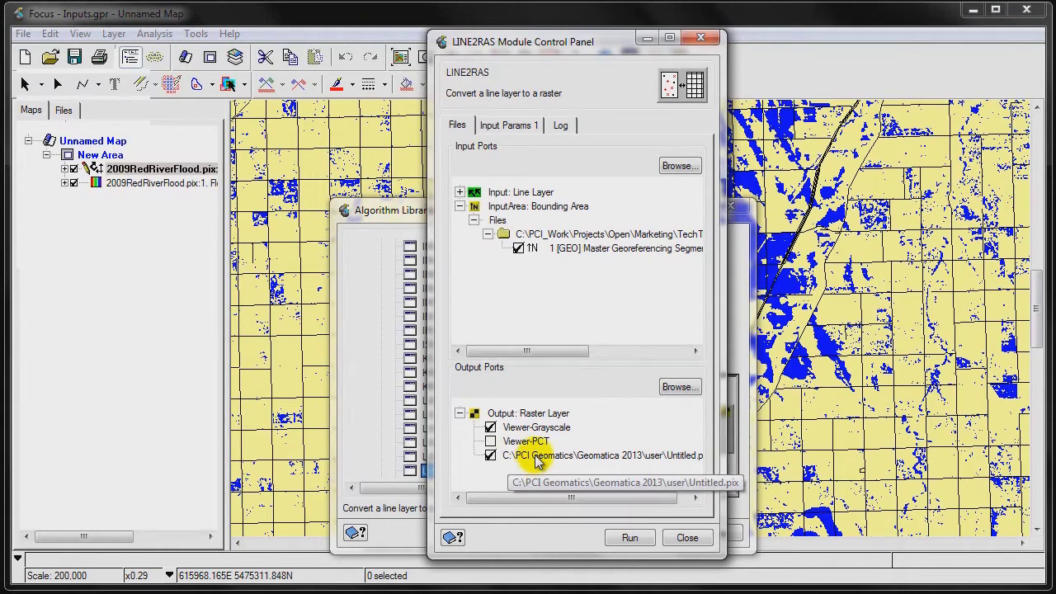
{"action": "right_click", "coordinate": [537, 461]}
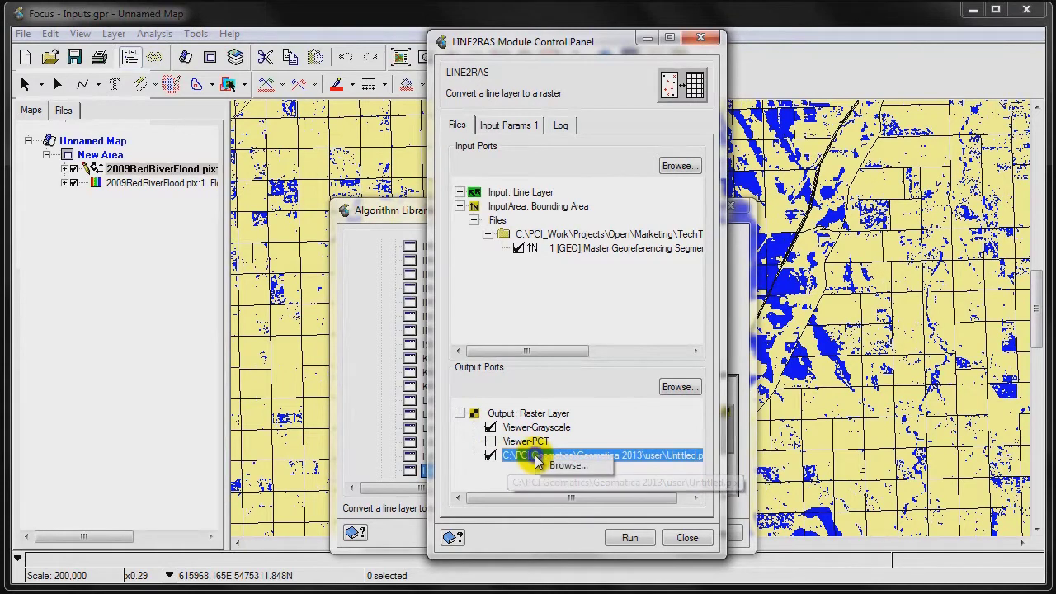
{"action": "left_click", "coordinate": [577, 468]}
{"action": "left_click", "coordinate": [636, 276]}
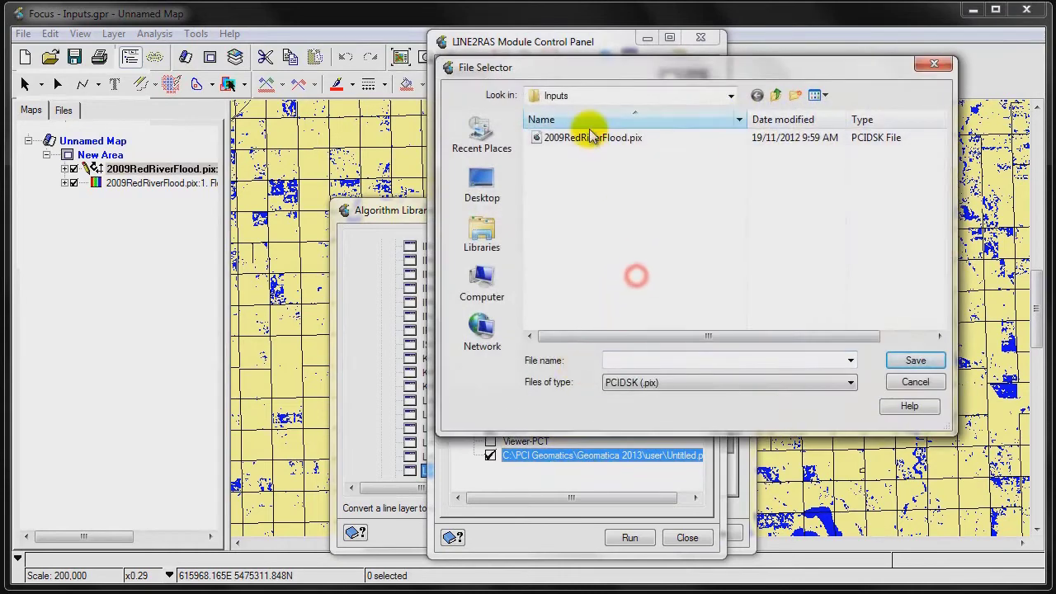
{"action": "left_click", "coordinate": [593, 138]}
{"action": "left_click", "coordinate": [916, 360]}
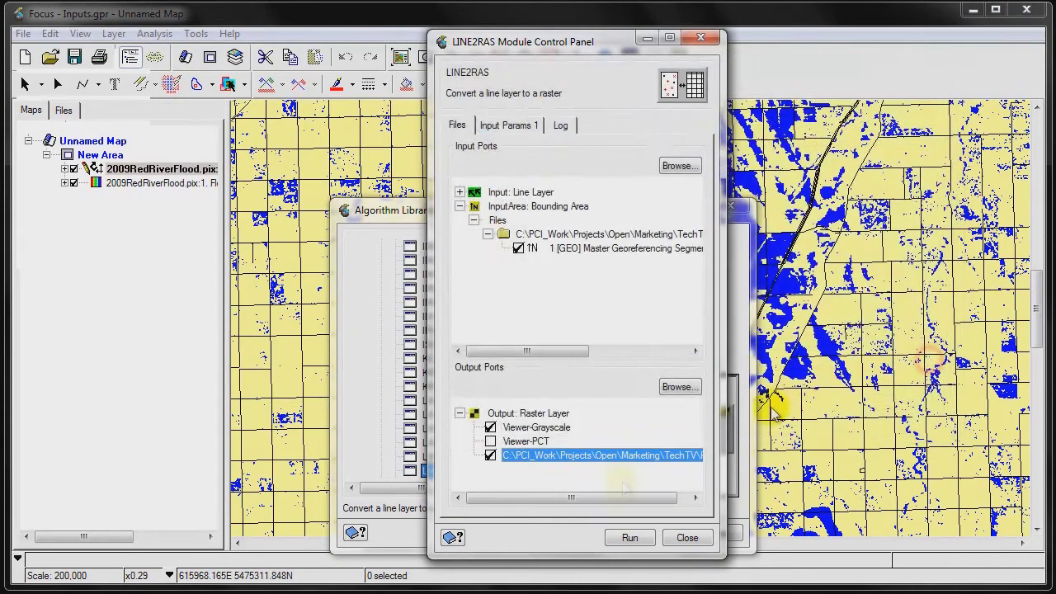
{"action": "left_click_drag", "start_coordinate": [566, 498], "coordinate": [495, 487]}
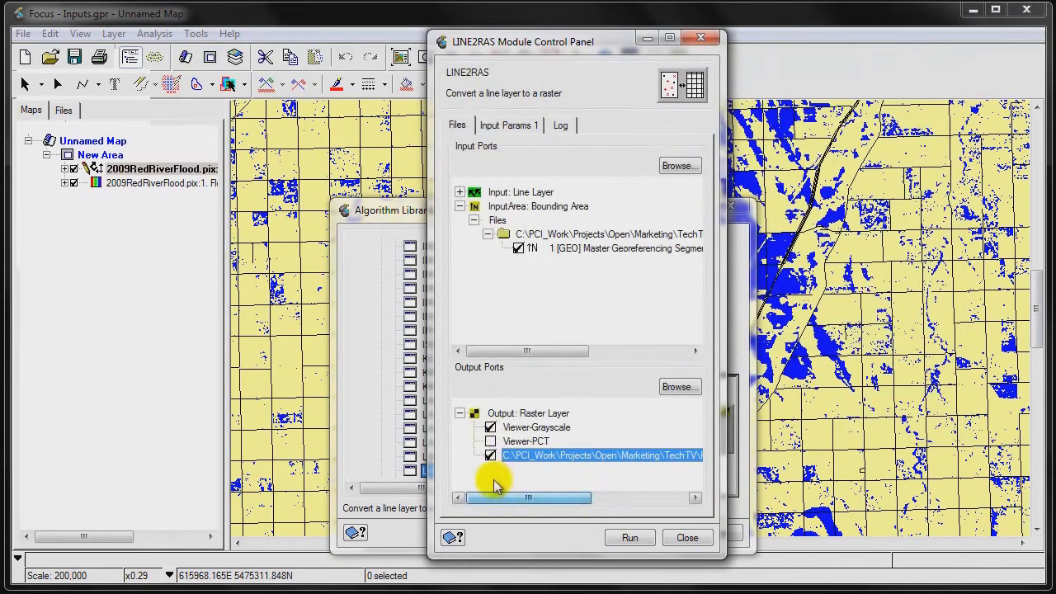
{"action": "left_click", "coordinate": [492, 126]}
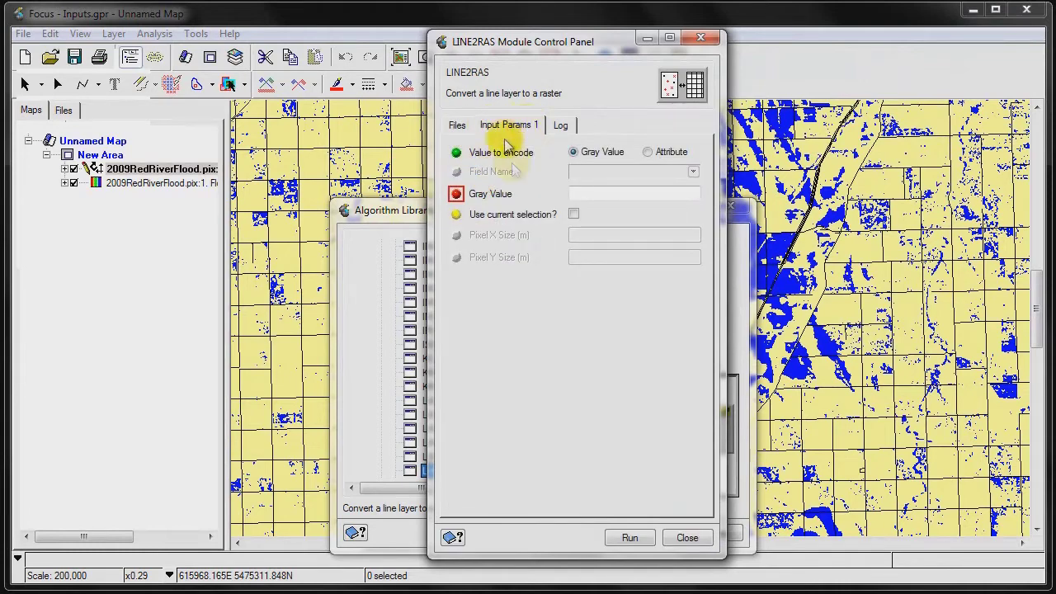
Run LINE2RAS with Gray Value 1, confirm success in the Log, and close the panel.
{"action": "left_click", "coordinate": [583, 192]}
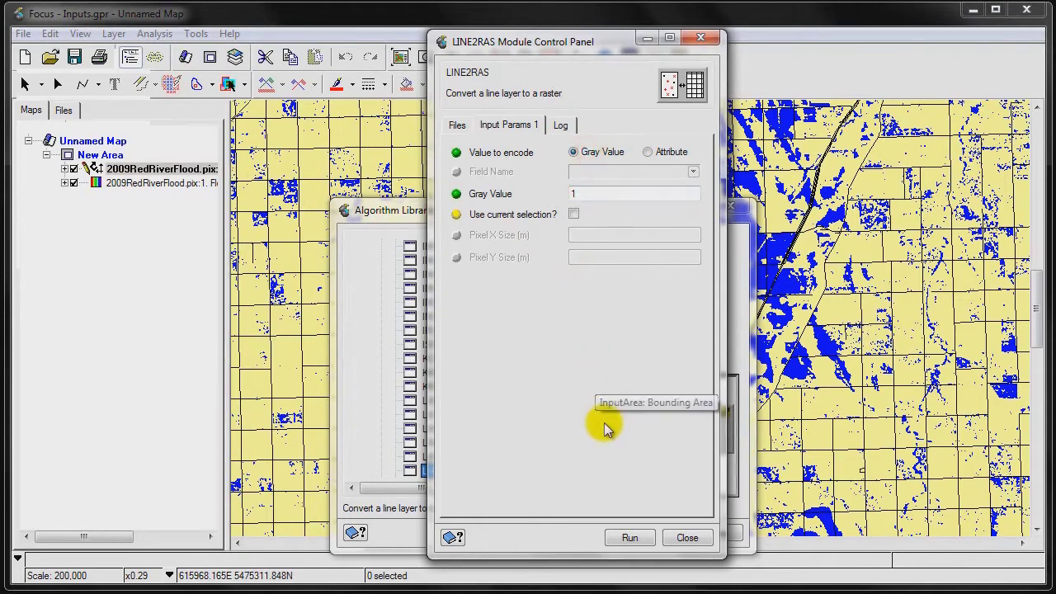
{"action": "left_click", "coordinate": [629, 538]}
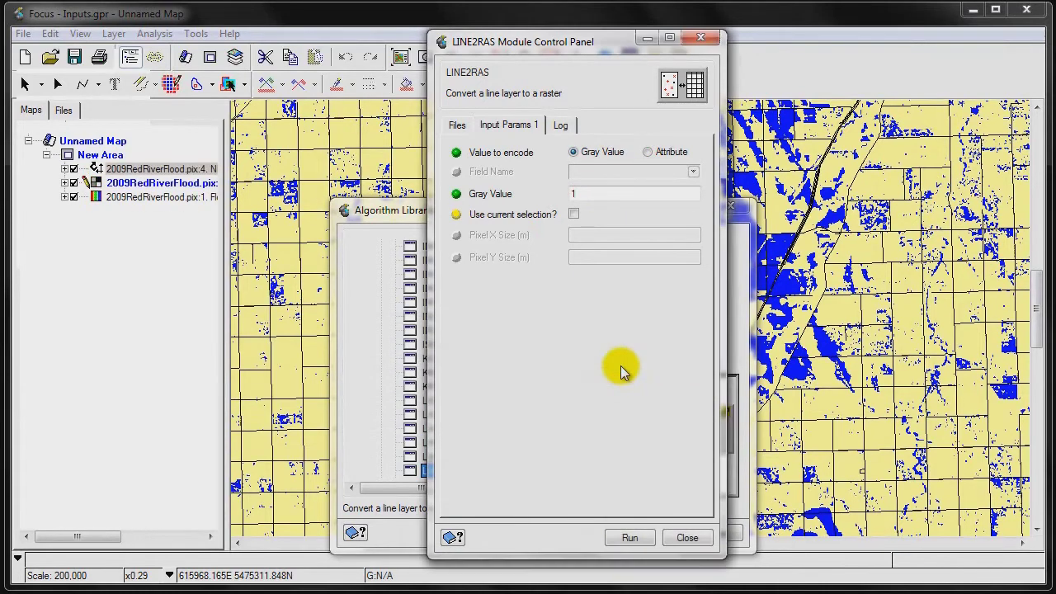
{"action": "left_click", "coordinate": [562, 125]}
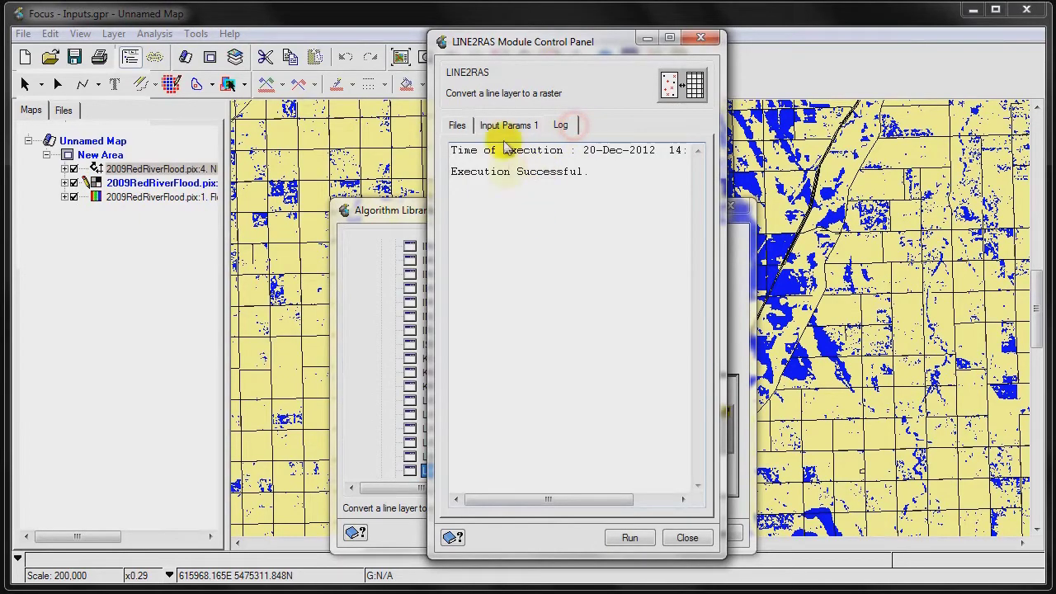
{"action": "left_click", "coordinate": [688, 538]}
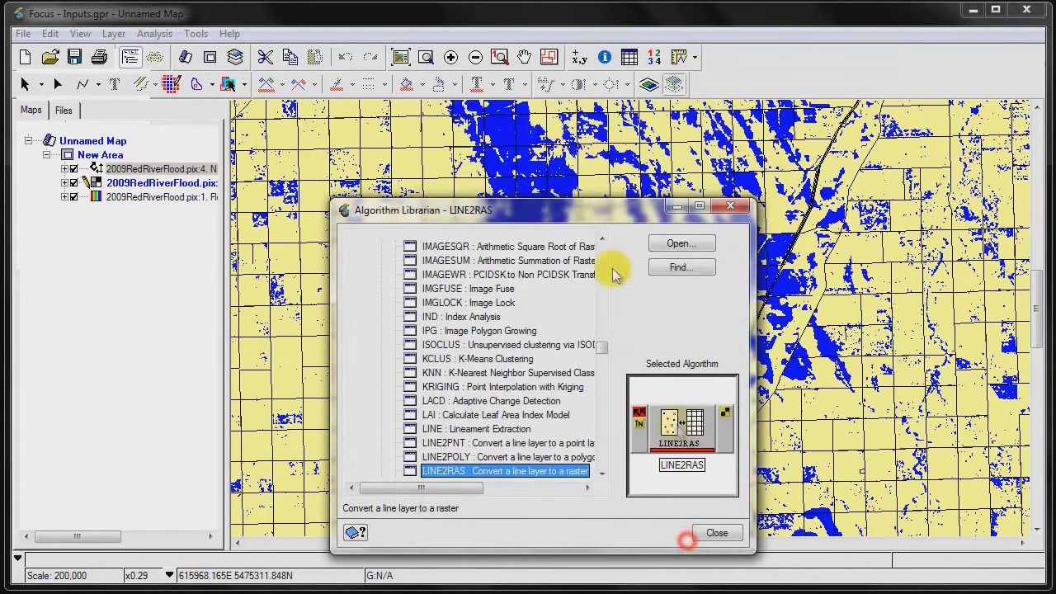
Close the Algorithm Librarian, zoom to 1:1, and hide the original road vector layer.
{"action": "left_click", "coordinate": [675, 207]}
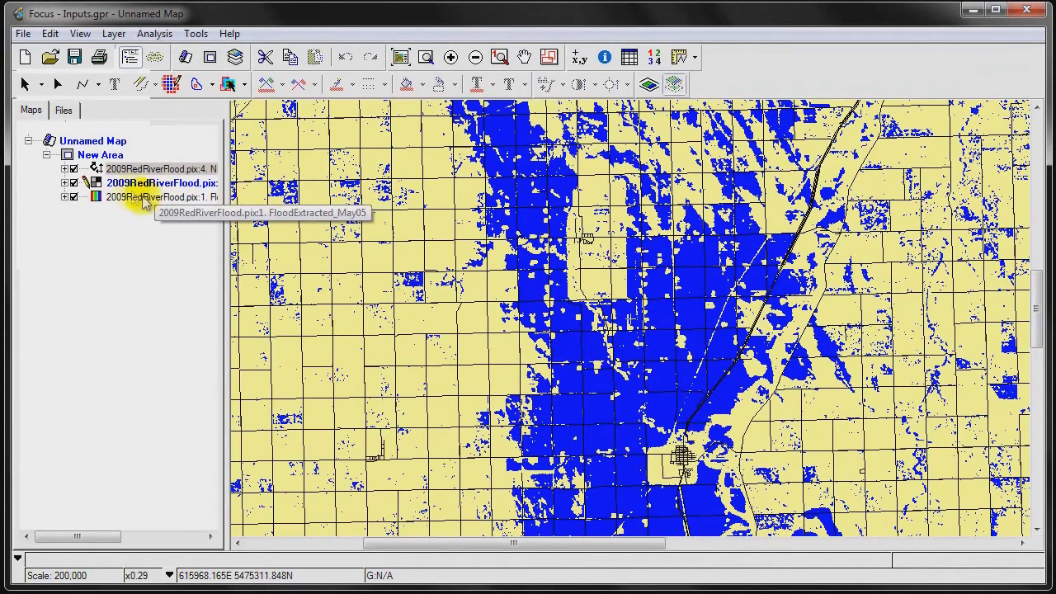
{"action": "left_click", "coordinate": [624, 420]}
{"action": "left_click", "coordinate": [499, 56]}
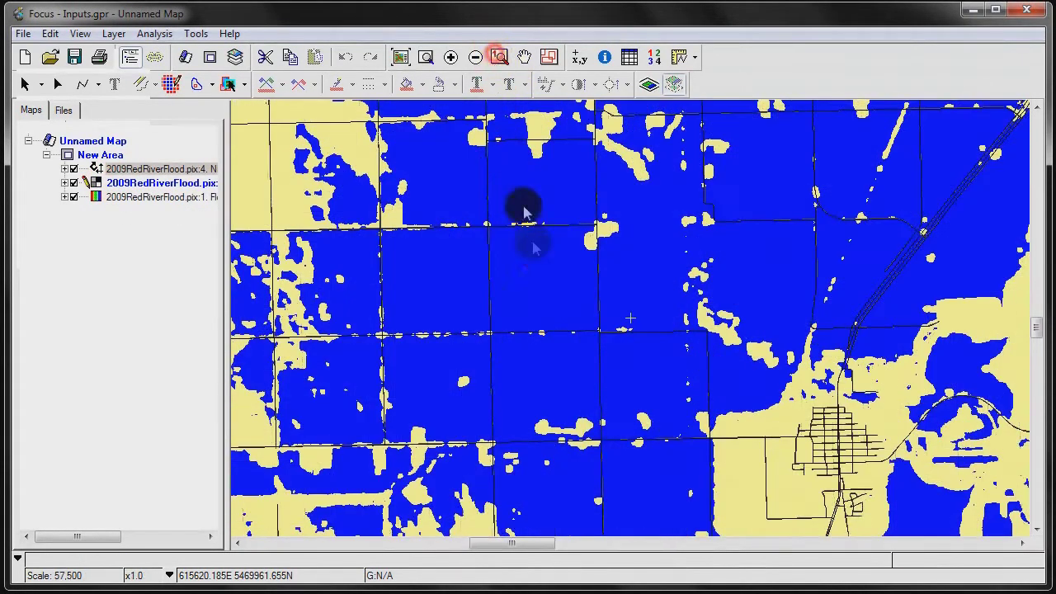
{"action": "left_click", "coordinate": [73, 168]}
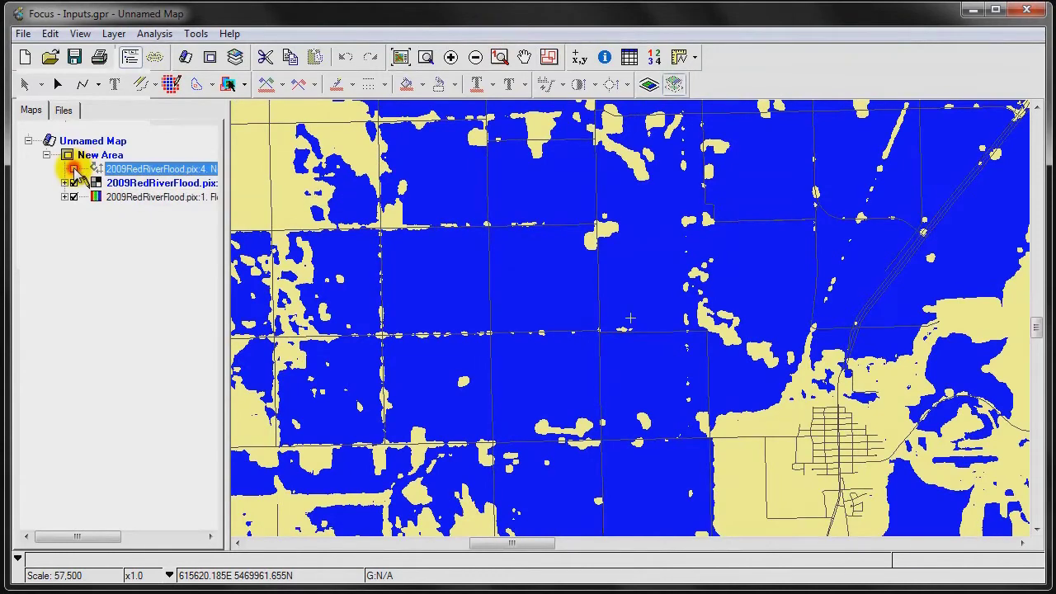
Zoom in and read pixel values on the rasterized roads layer.
{"action": "scroll", "coordinate": [542, 337], "scroll_direction": "up", "scroll_amount": 1}
{"action": "scroll", "coordinate": [541, 336], "scroll_direction": "up", "scroll_amount": 2}
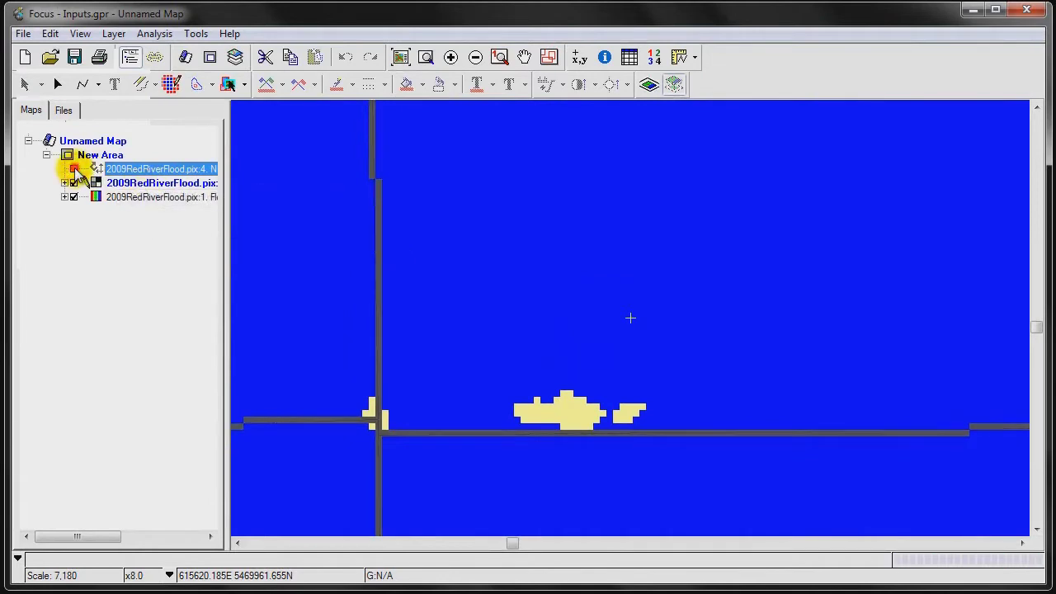
{"action": "left_click", "coordinate": [378, 198]}
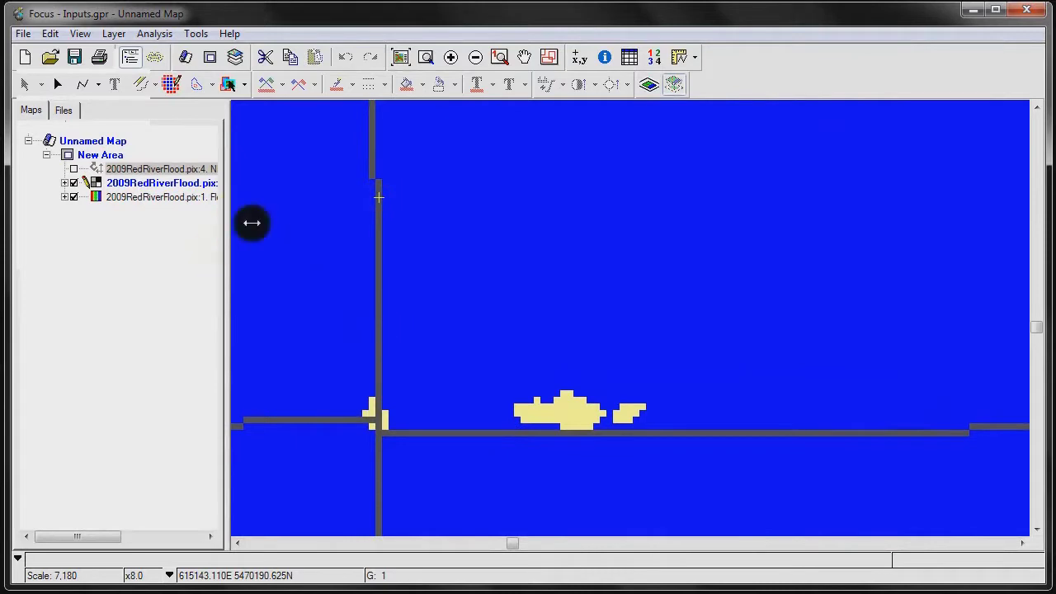
{"action": "left_click", "coordinate": [195, 183]}
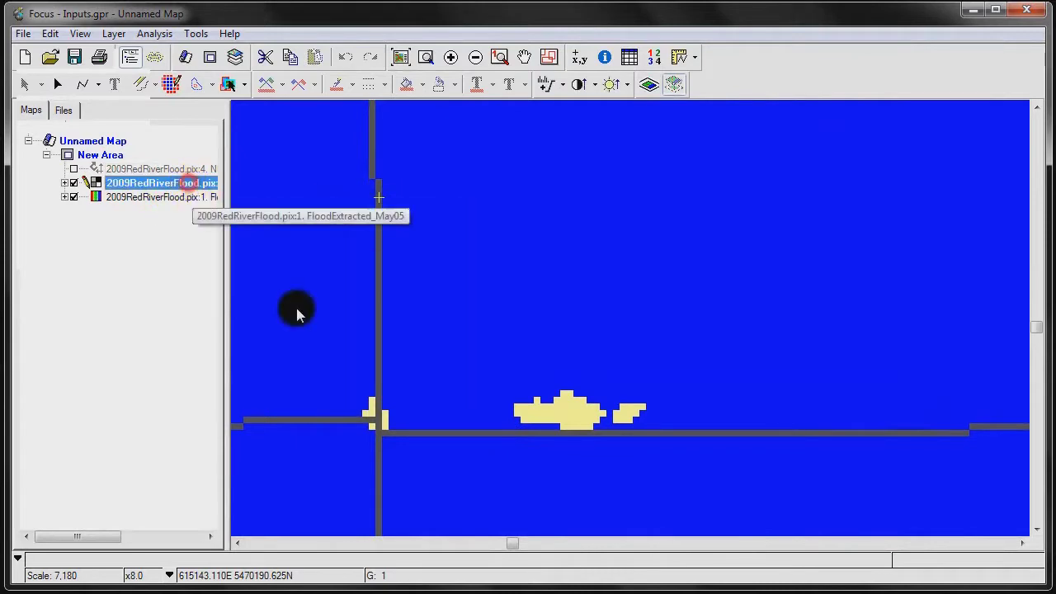
{"action": "left_click", "coordinate": [412, 207]}
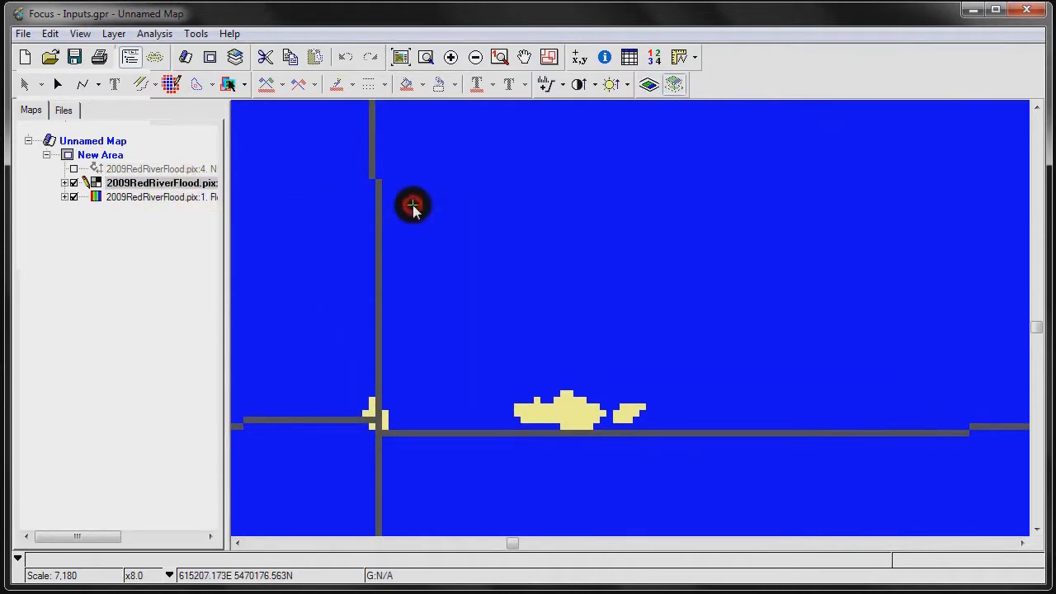
{"action": "left_click", "coordinate": [478, 198]}
{"action": "left_click", "coordinate": [422, 168]}
Hide the flood raster, sample points on the road raster alone, then show the flood raster again.
{"action": "left_click", "coordinate": [73, 196]}
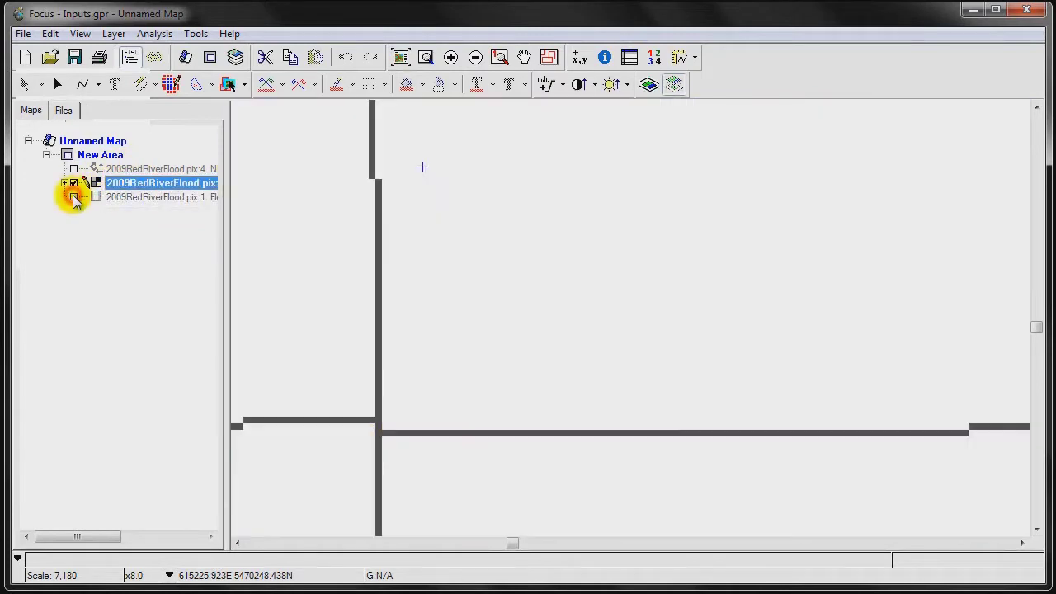
{"action": "scroll", "coordinate": [370, 232], "scroll_direction": "down", "scroll_amount": 2}
{"action": "scroll", "coordinate": [369, 232], "scroll_direction": "down", "scroll_amount": 1}
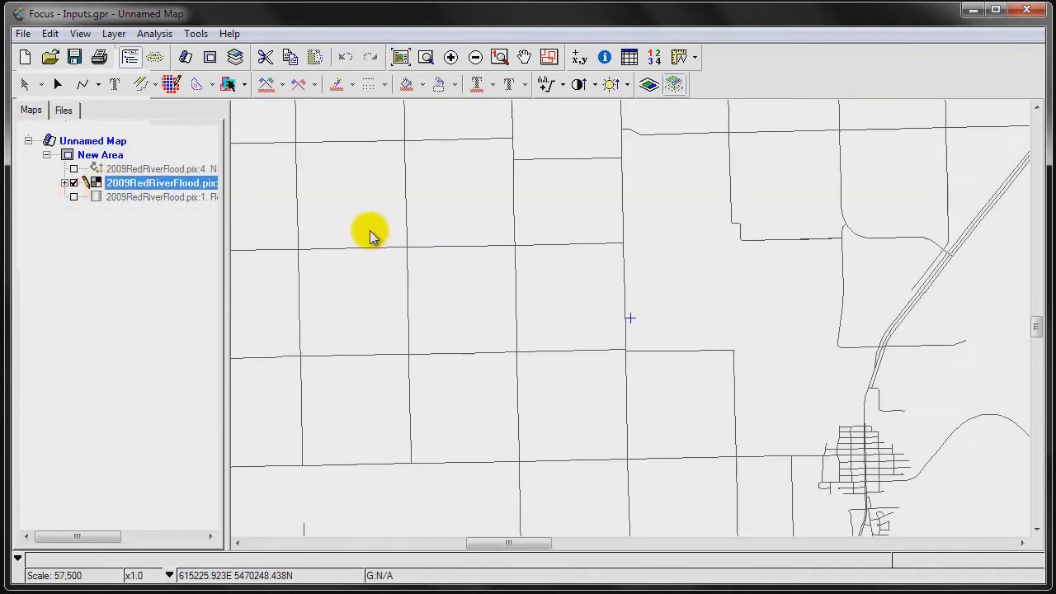
{"action": "left_click", "coordinate": [561, 294]}
{"action": "left_click", "coordinate": [547, 200]}
{"action": "left_click", "coordinate": [538, 232]}
{"action": "left_click", "coordinate": [472, 208]}
{"action": "left_click", "coordinate": [462, 272]}
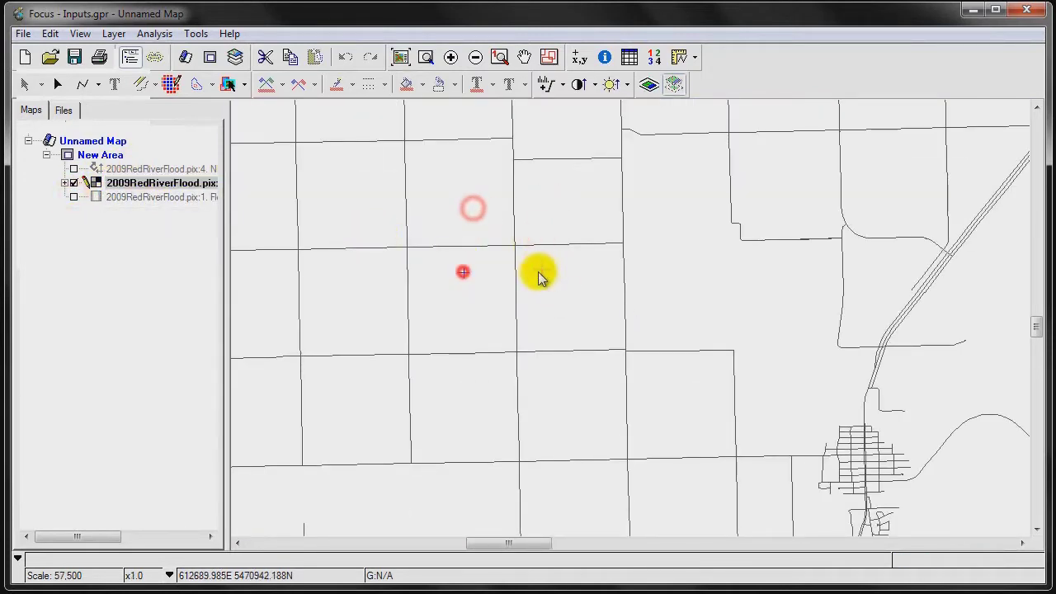
{"action": "left_click", "coordinate": [541, 272]}
{"action": "left_click", "coordinate": [533, 211]}
{"action": "left_click", "coordinate": [708, 285]}
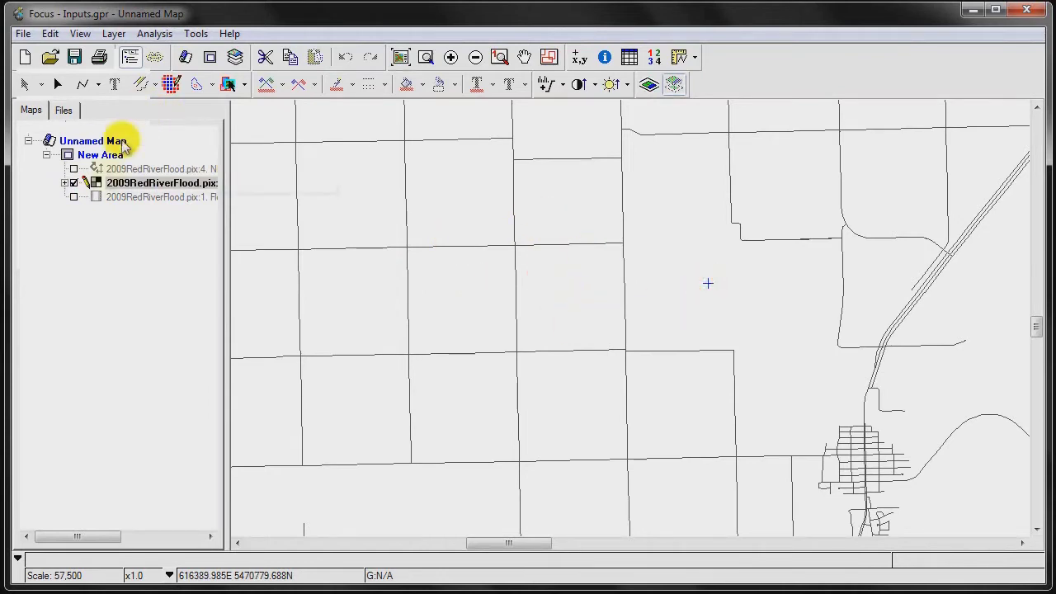
{"action": "left_click", "coordinate": [73, 197]}
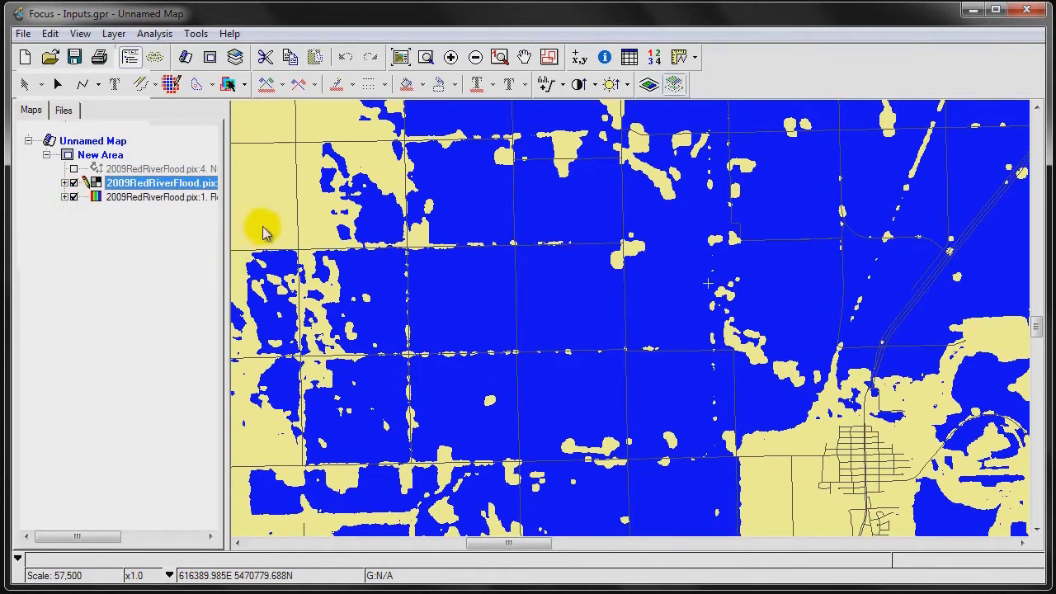
Open the Raster Calculator, move it aside, and begin the expression 'if (%1 = 1 and ) then … endif'.
{"action": "left_click", "coordinate": [198, 33]}
{"action": "left_click", "coordinate": [218, 85]}
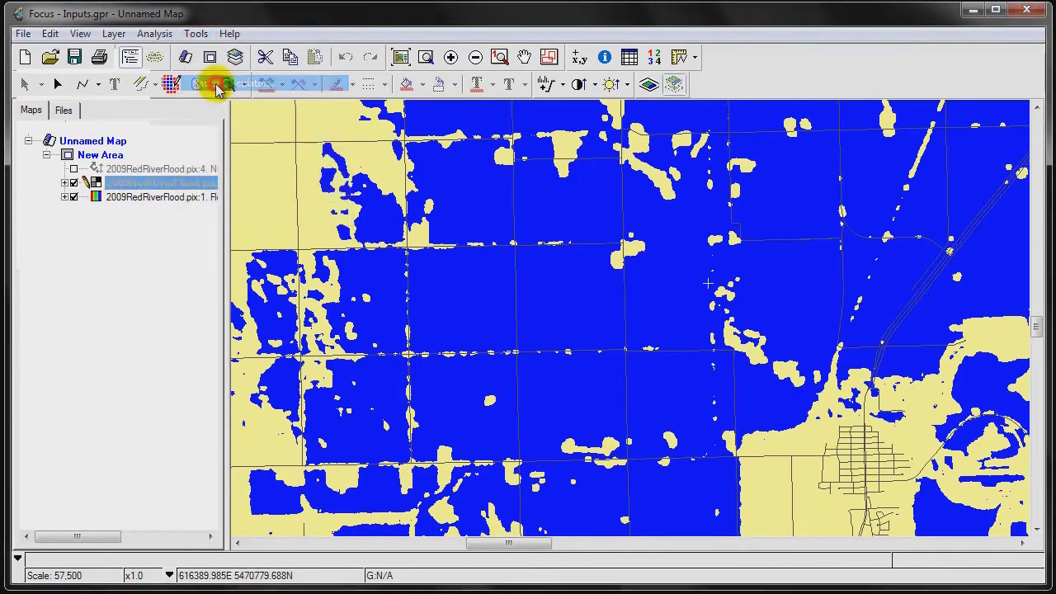
{"action": "left_click_drag", "start_coordinate": [402, 79], "coordinate": [664, 80]}
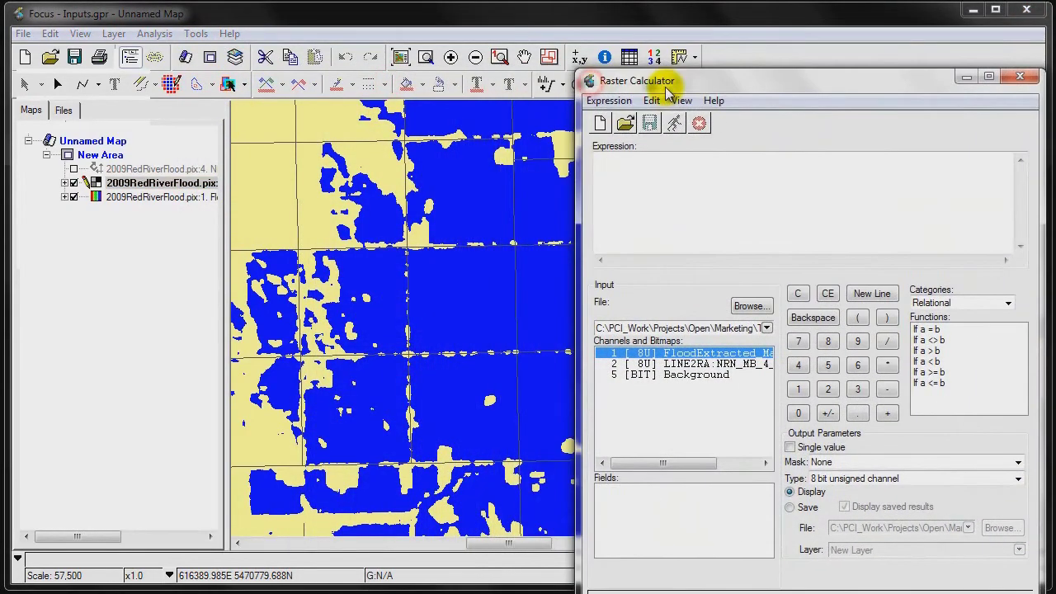
{"action": "double_click", "coordinate": [937, 331]}
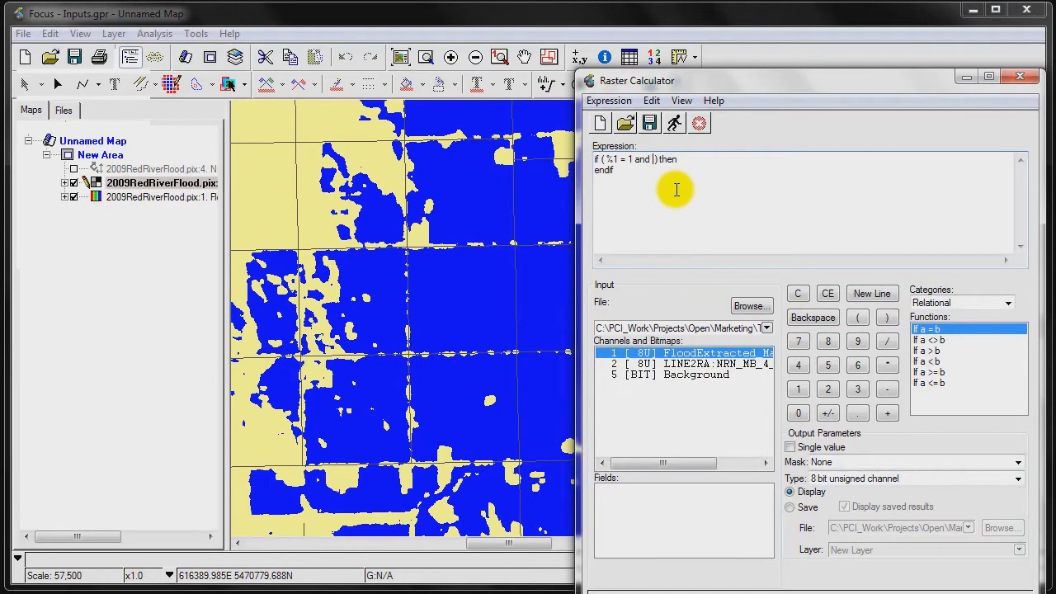
{"action": "left_click", "coordinate": [481, 196]}
Minimize the Raster Calculator to uncover the map.
{"action": "left_click", "coordinate": [931, 87]}
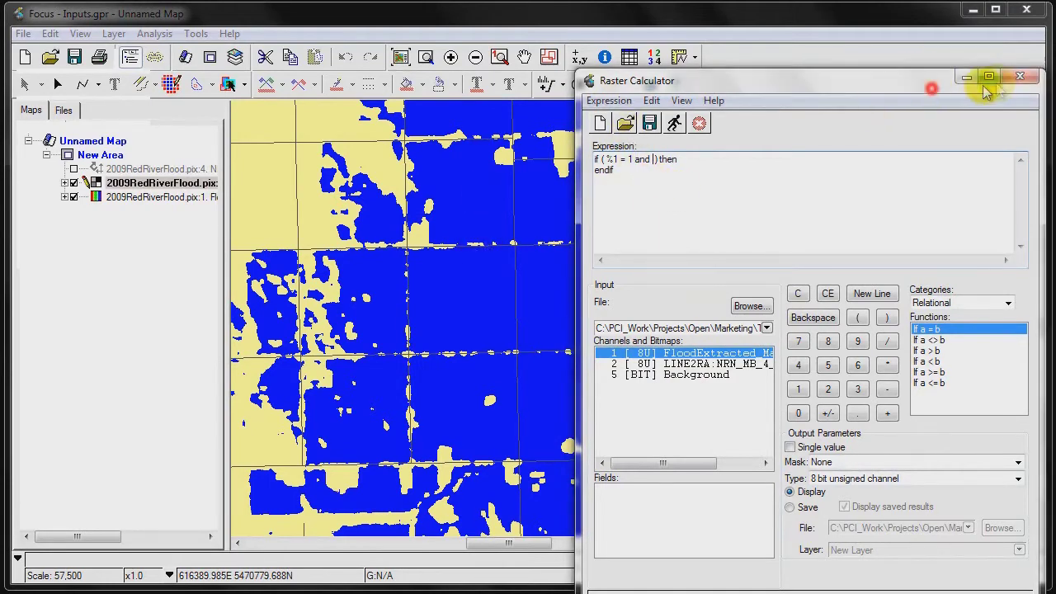
{"action": "left_click", "coordinate": [967, 76]}
{"action": "left_click", "coordinate": [459, 198]}
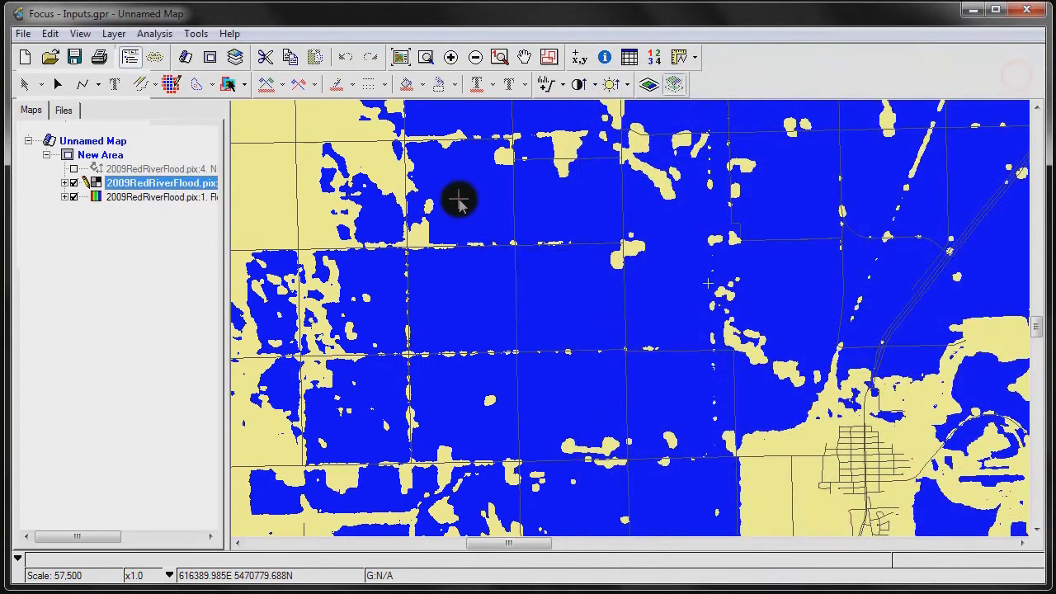
Select the flood layer, sample pixels reading value 1, then reopen the Raster Calculator.
{"action": "left_click", "coordinate": [145, 202]}
{"action": "left_click", "coordinate": [481, 192]}
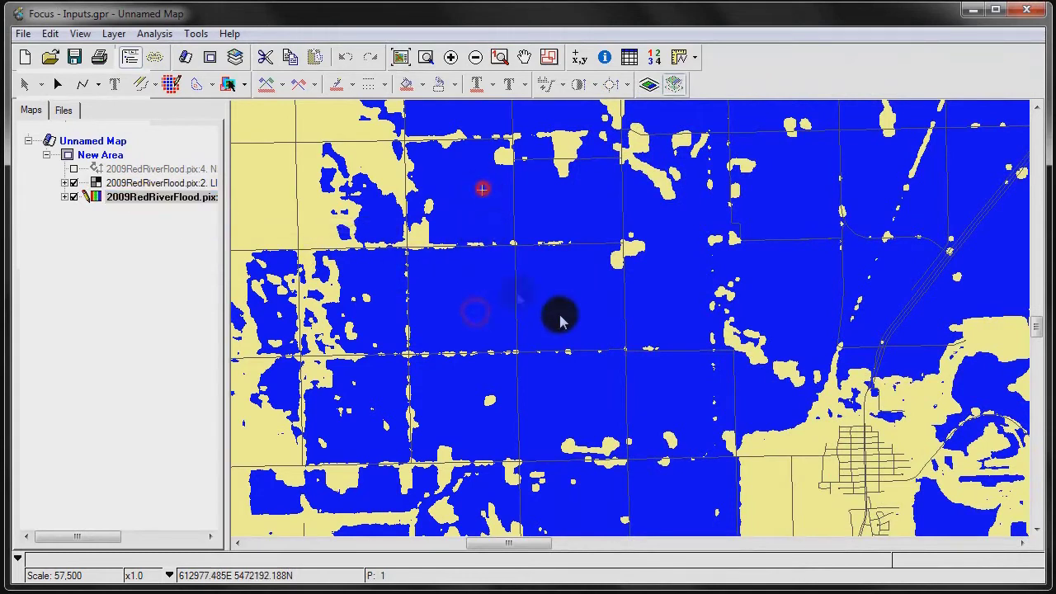
{"action": "left_click", "coordinate": [560, 200]}
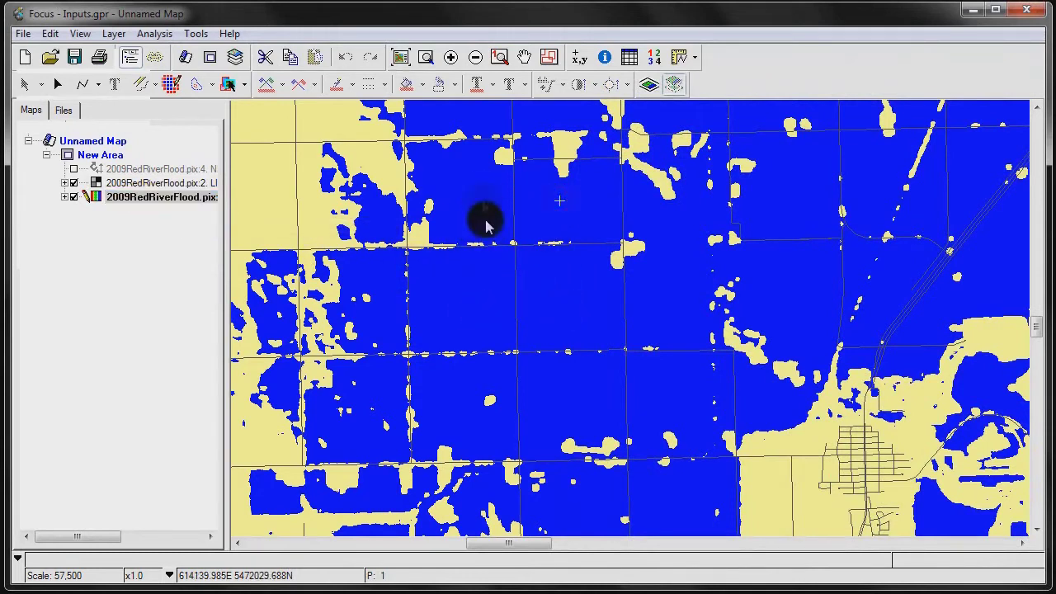
{"action": "left_click", "coordinate": [473, 304]}
{"action": "left_click", "coordinate": [546, 299]}
{"action": "left_click", "coordinate": [459, 318]}
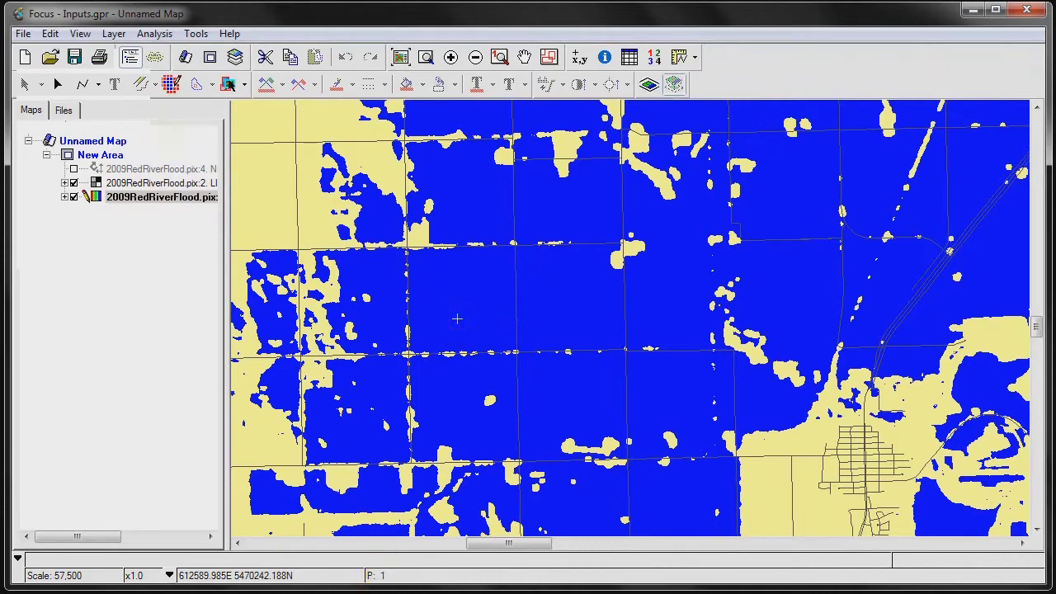
{"action": "left_click", "coordinate": [198, 33]}
{"action": "left_click", "coordinate": [226, 77]}
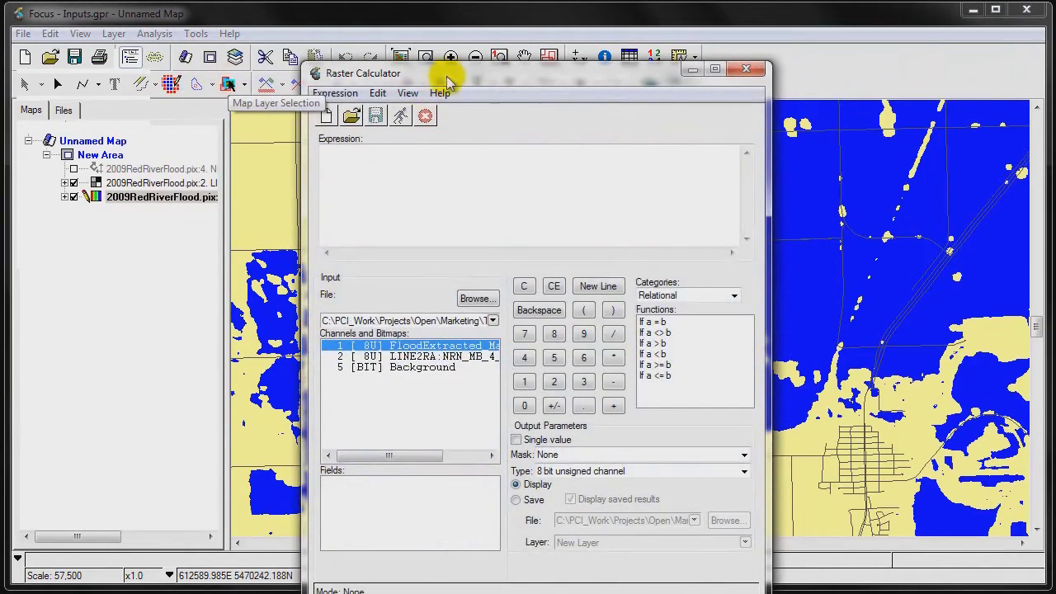
Build the expression if (%1 = 1 and %2 = 1) then 1 else 0 endif from the 'If a = b' function.
{"action": "left_click_drag", "start_coordinate": [448, 81], "coordinate": [622, 50]}
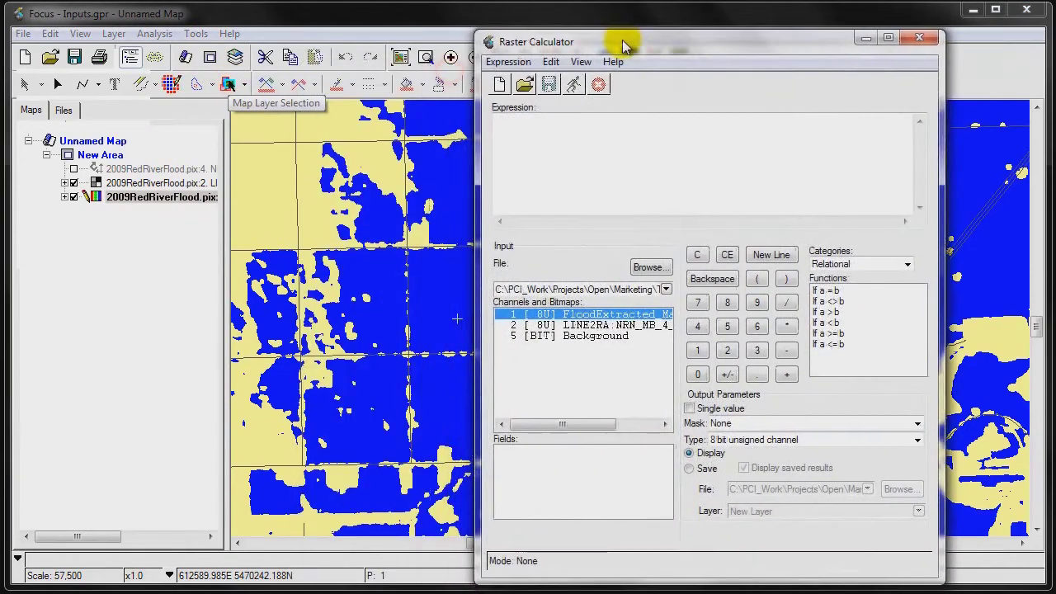
{"action": "left_click", "coordinate": [834, 291]}
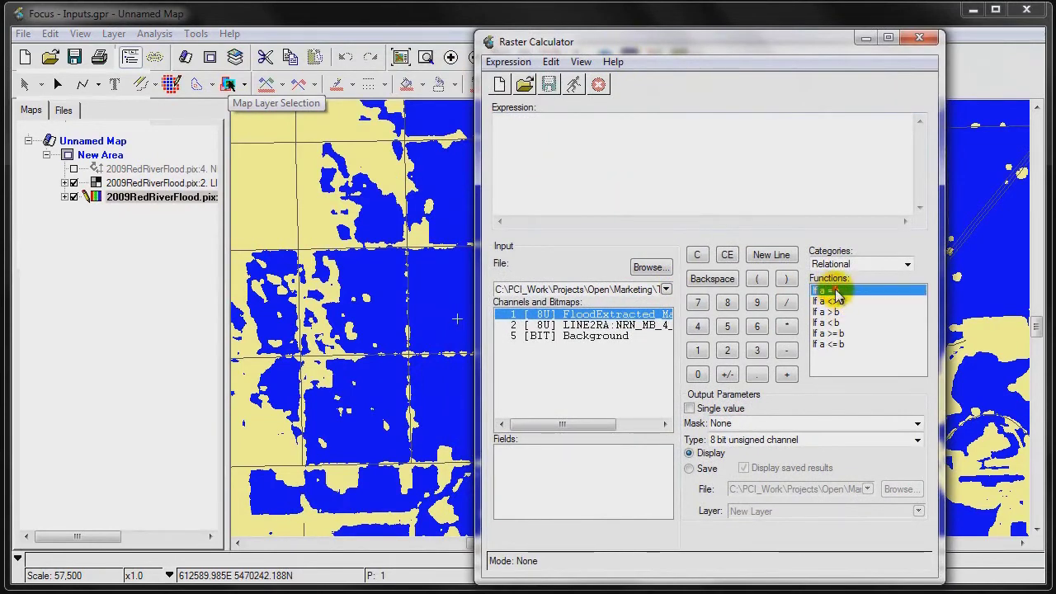
{"action": "double_click", "coordinate": [835, 291]}
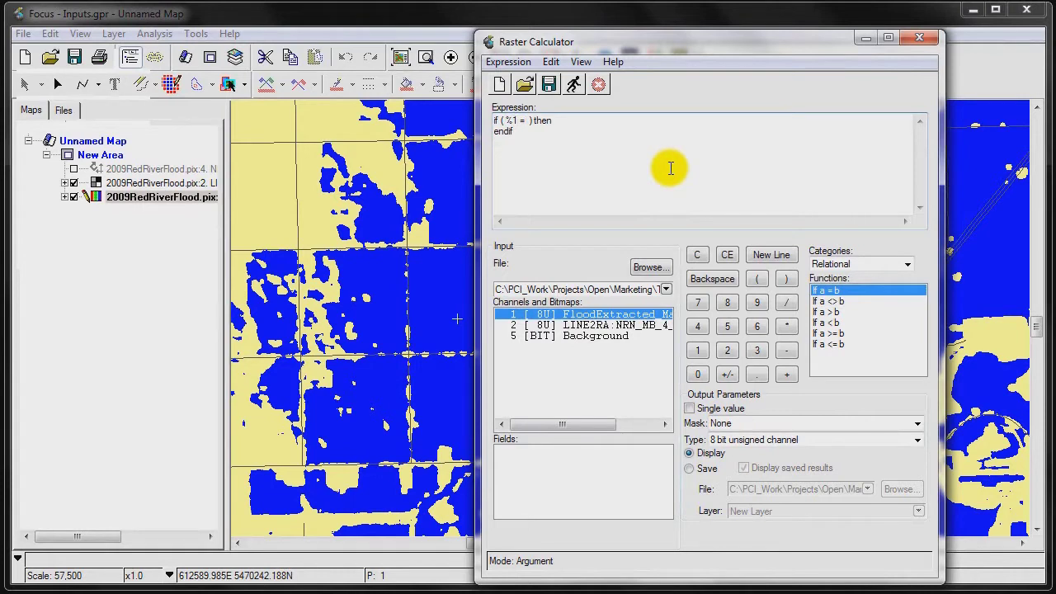
{"action": "left_click", "coordinate": [525, 121]}
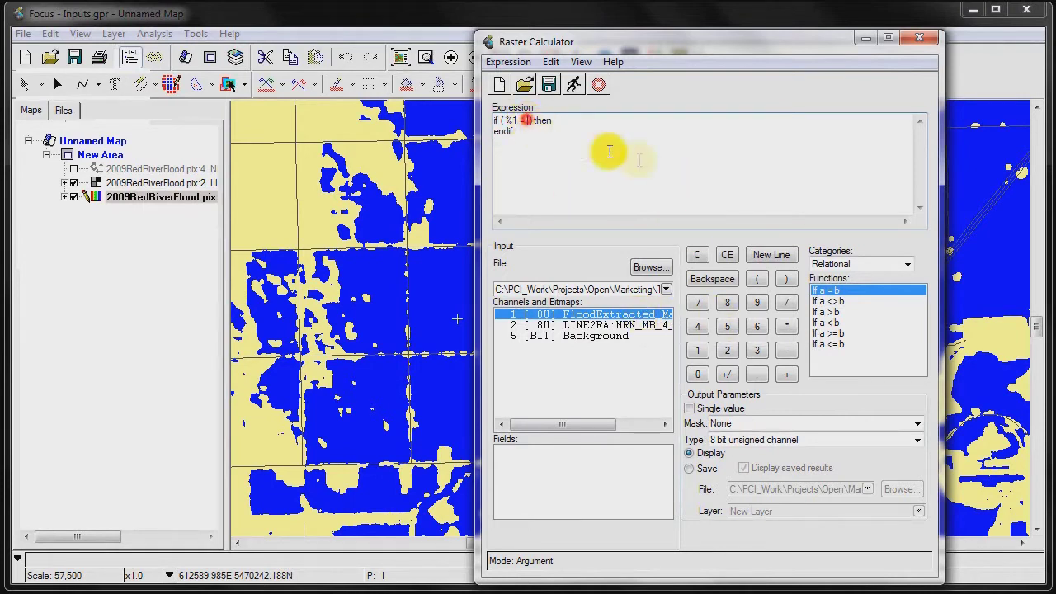
{"action": "type", "text": "1 and"}
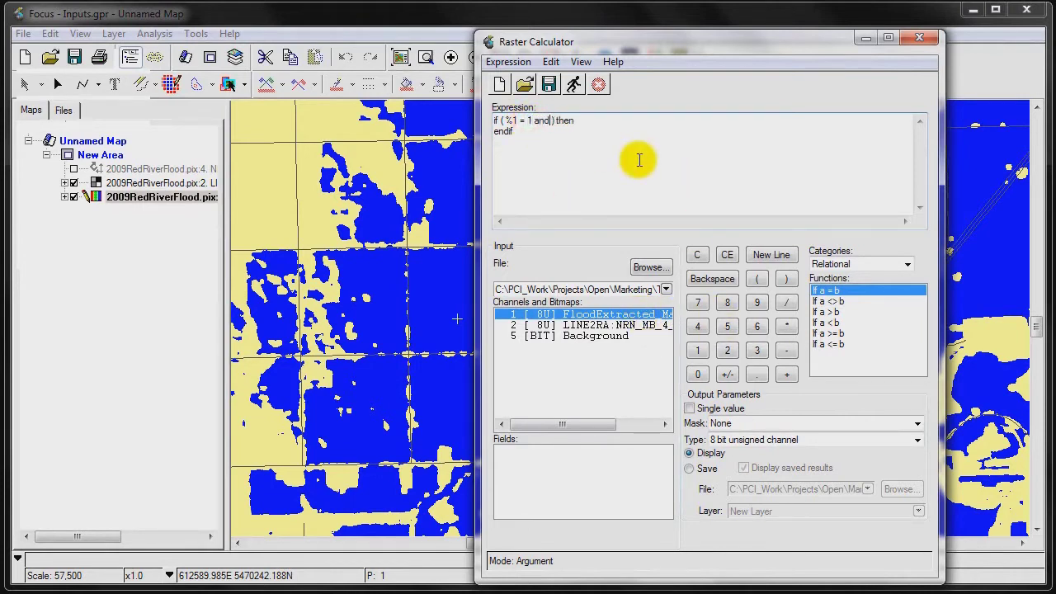
{"action": "type", "text": " %2 = 1"}
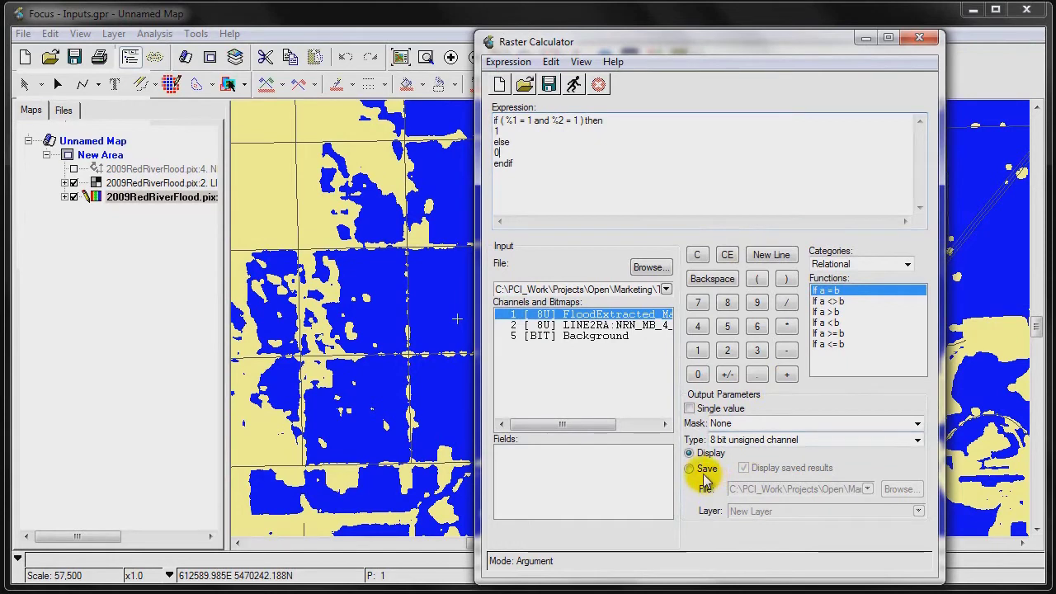
{"action": "left_click", "coordinate": [735, 440]}
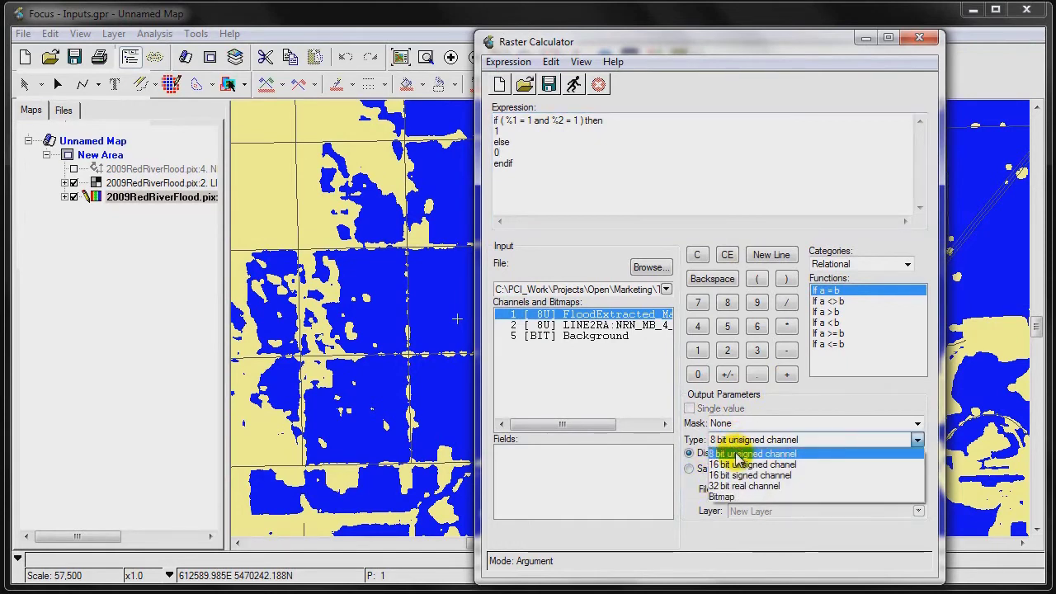
Keep the output type at 8 bit unsigned and save the result to a new layer named RoadHazard.
{"action": "left_click", "coordinate": [502, 148]}
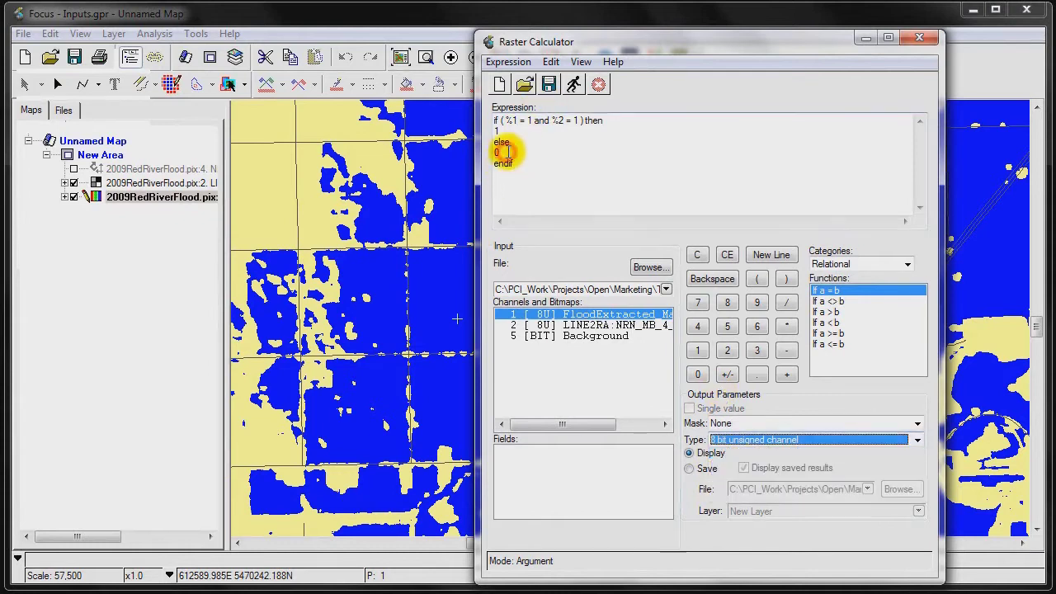
{"action": "left_click", "coordinate": [511, 152]}
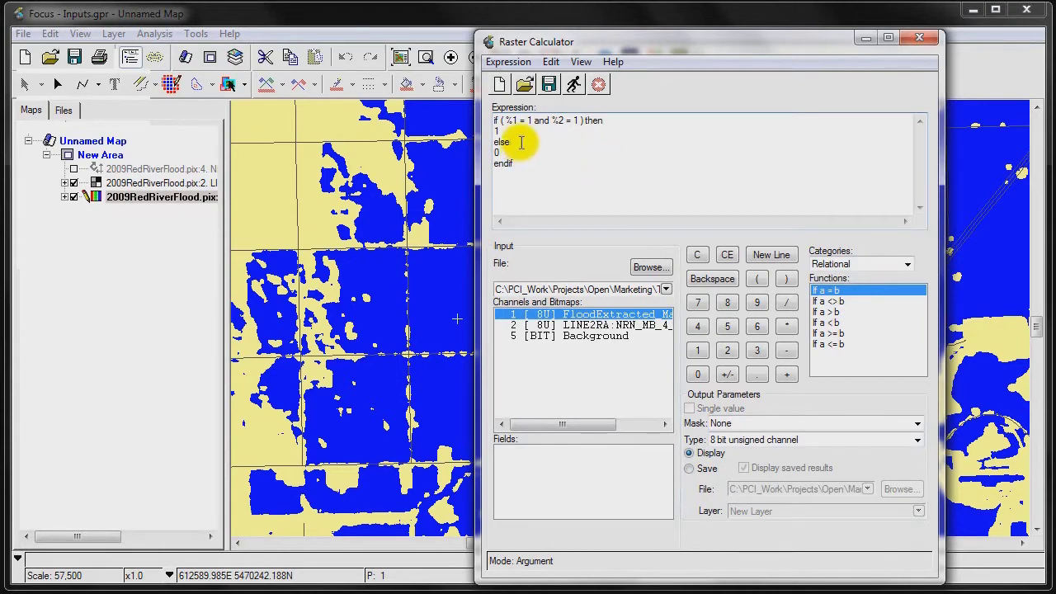
{"action": "left_click", "coordinate": [519, 142]}
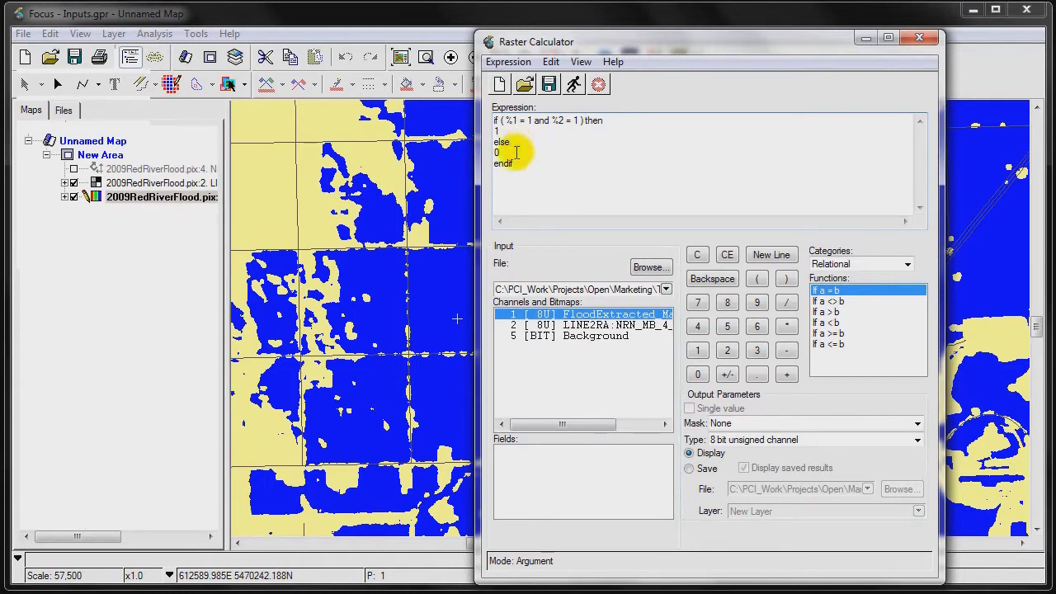
{"action": "left_click", "coordinate": [740, 441]}
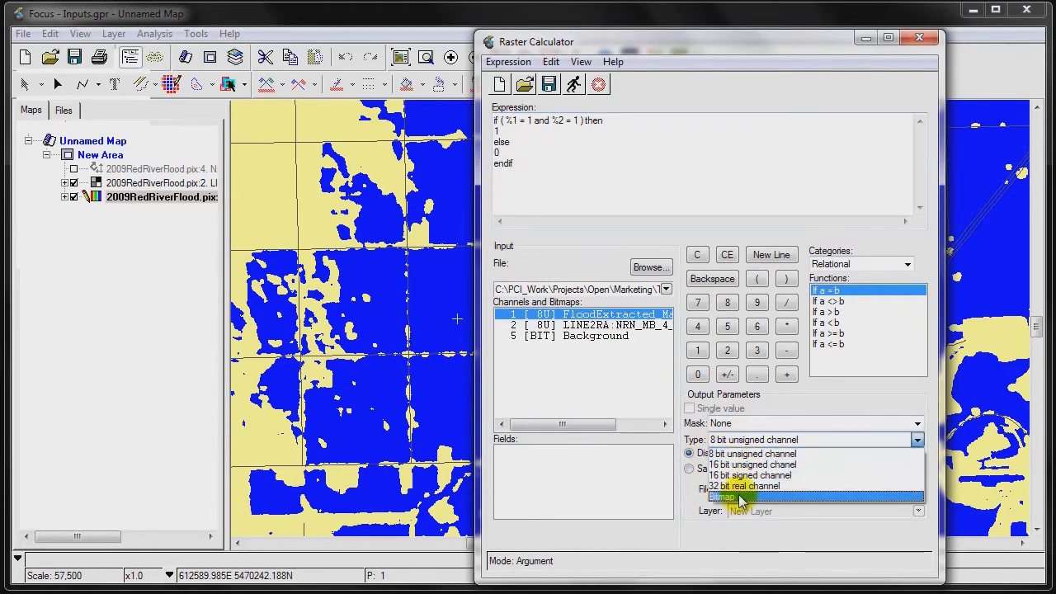
{"action": "left_click", "coordinate": [719, 526]}
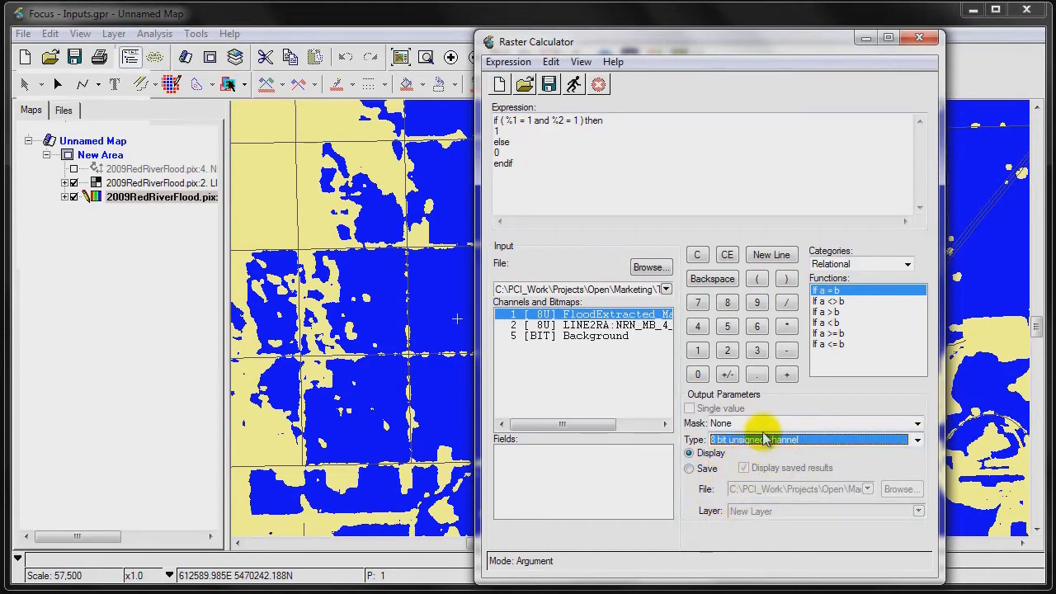
{"action": "left_click", "coordinate": [696, 468]}
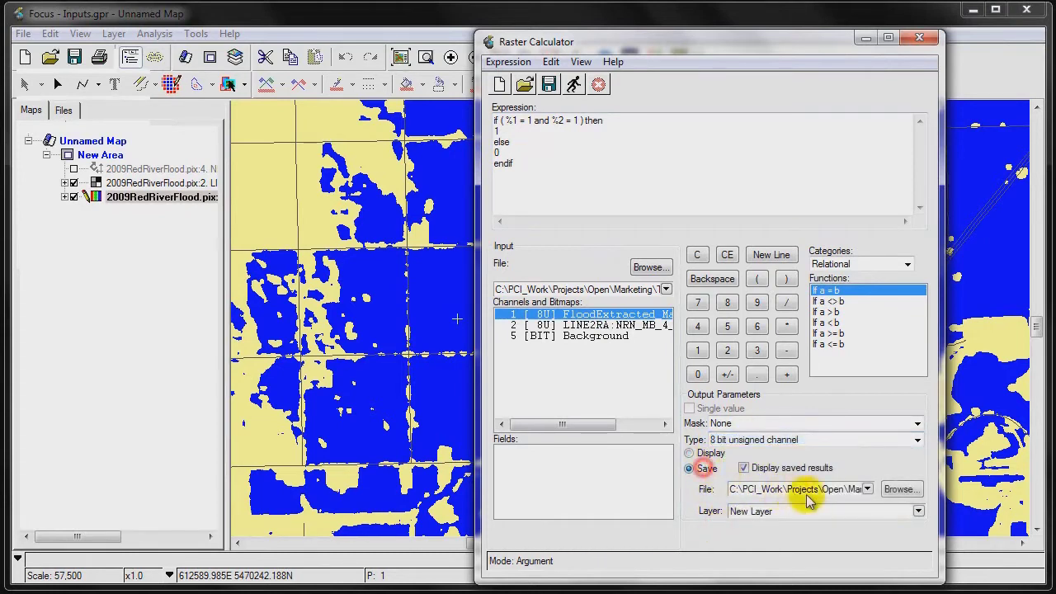
{"action": "left_click", "coordinate": [919, 512]}
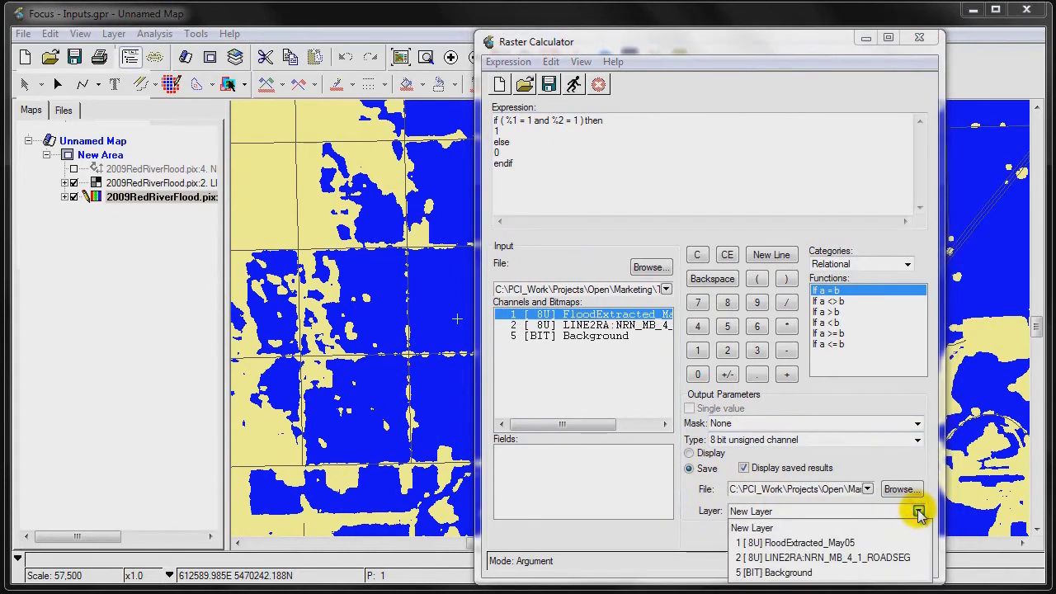
{"action": "left_click", "coordinate": [825, 509]}
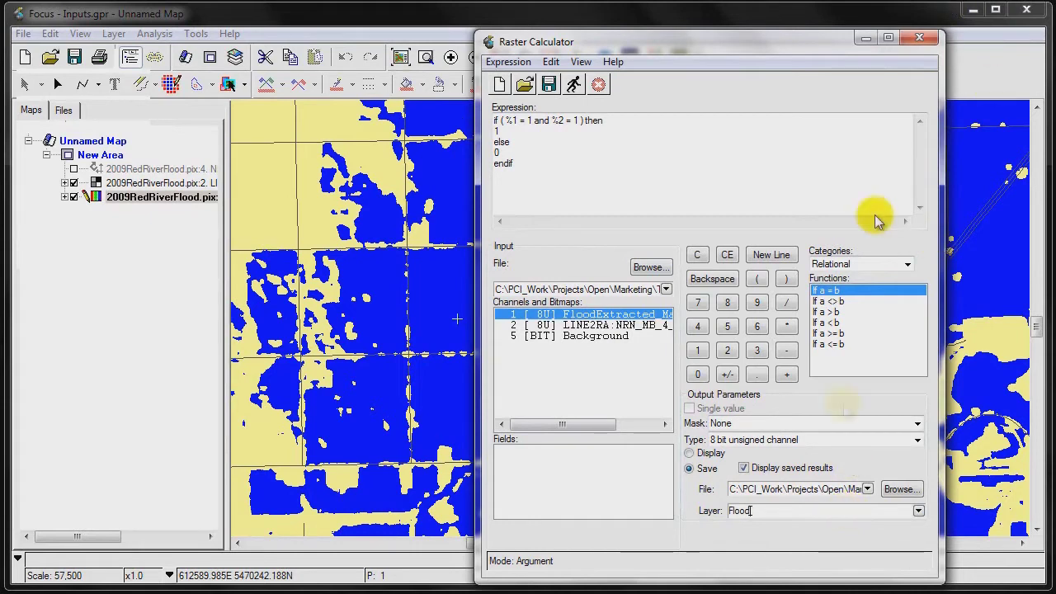
{"action": "left_click", "coordinate": [779, 545]}
{"action": "left_click", "coordinate": [595, 126]}
Run the road hazard calculation and close the Raster Calculator.
{"action": "left_click", "coordinate": [543, 162]}
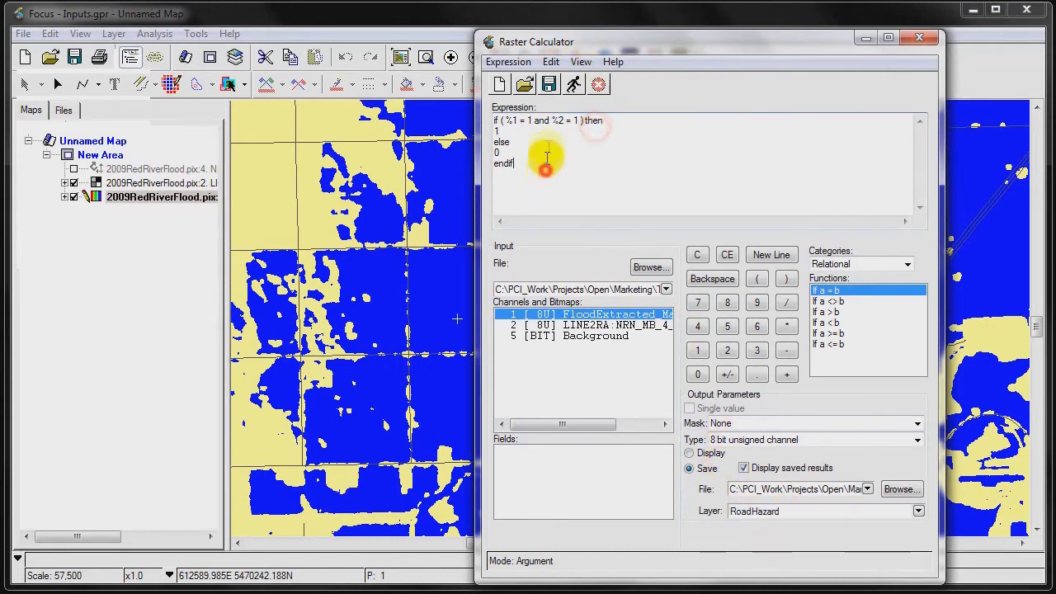
{"action": "left_click", "coordinate": [575, 85]}
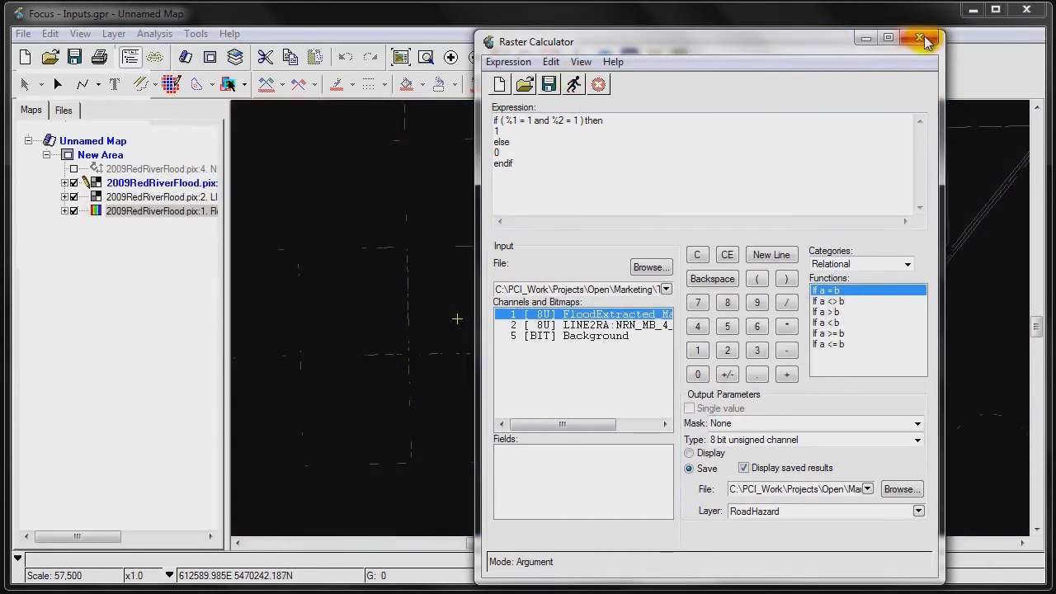
{"action": "left_click", "coordinate": [926, 41]}
Pan the map and select the new RoadHazard layer in the Maps tree.
{"action": "left_click_drag", "start_coordinate": [808, 255], "coordinate": [566, 261]}
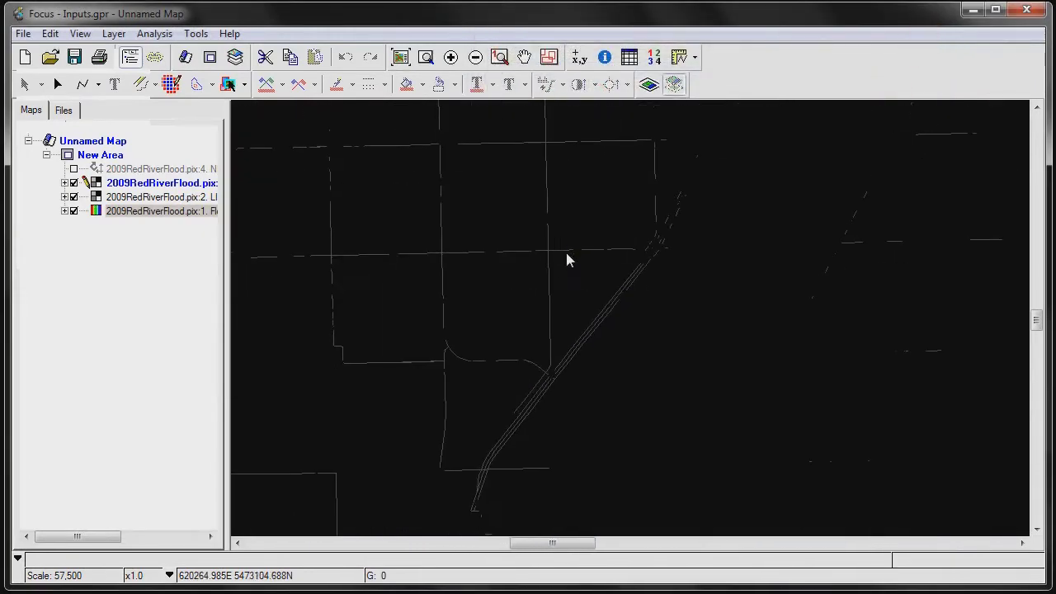
{"action": "left_click_drag", "start_coordinate": [580, 316], "coordinate": [660, 236]}
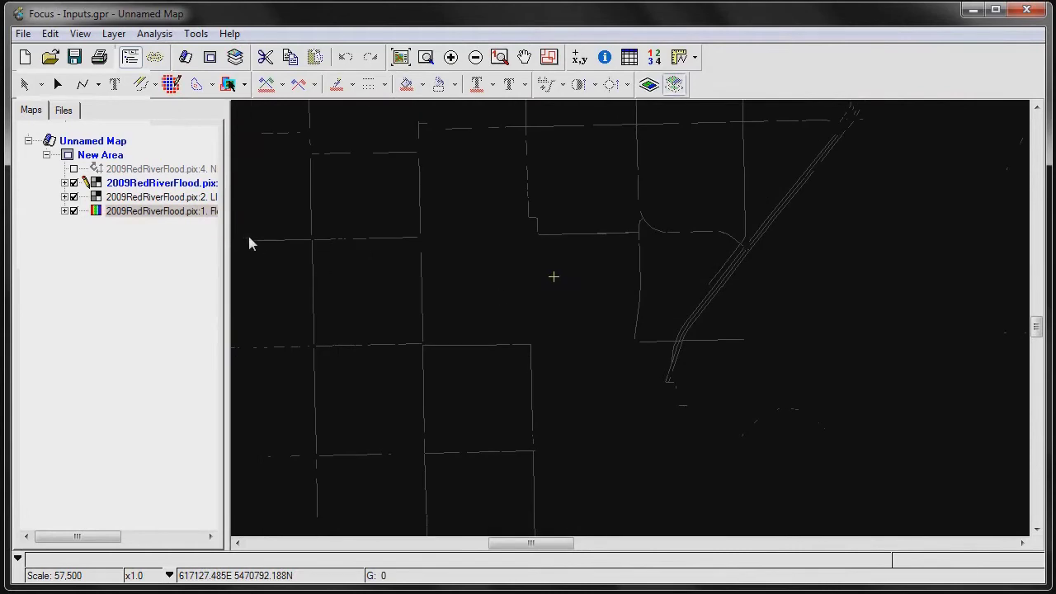
{"action": "left_click", "coordinate": [165, 189]}
{"action": "left_click", "coordinate": [158, 189]}
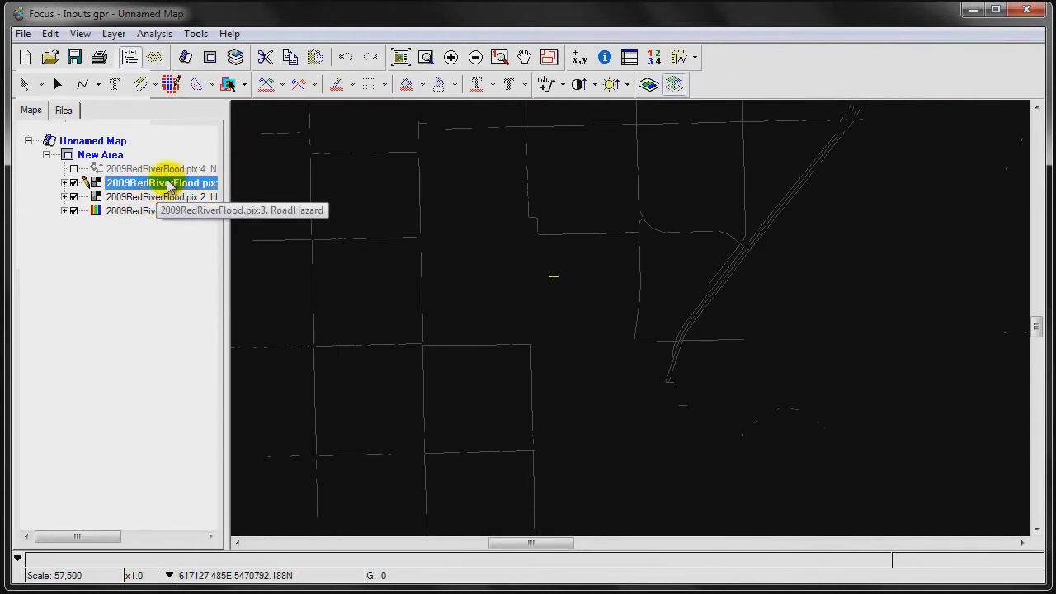
{"action": "left_click", "coordinate": [197, 34]}
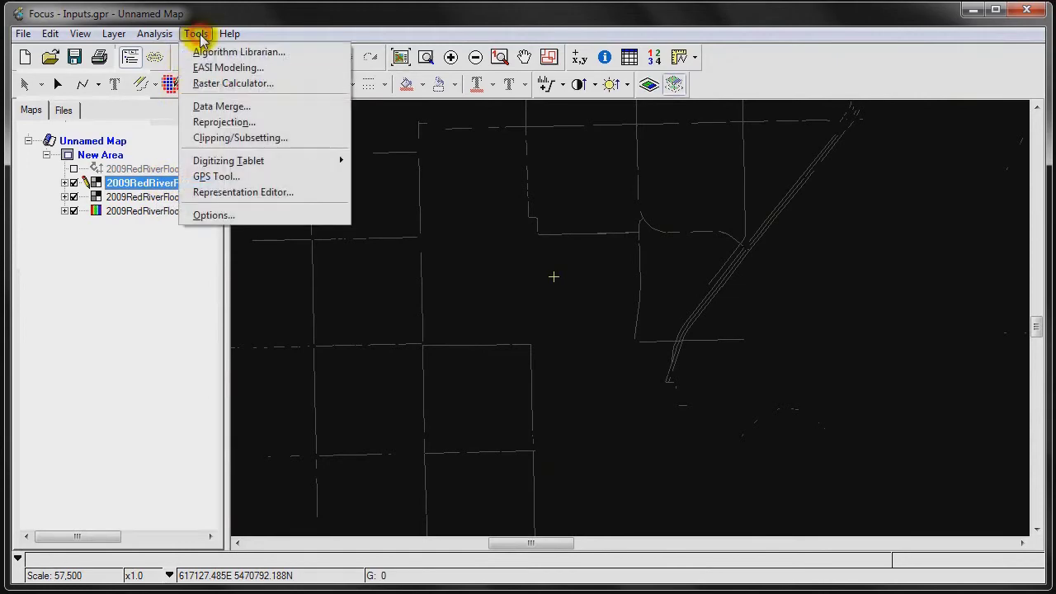
Find and open the RAS2LINE raster-to-line algorithm in the algorithm library.
{"action": "left_click", "coordinate": [216, 52]}
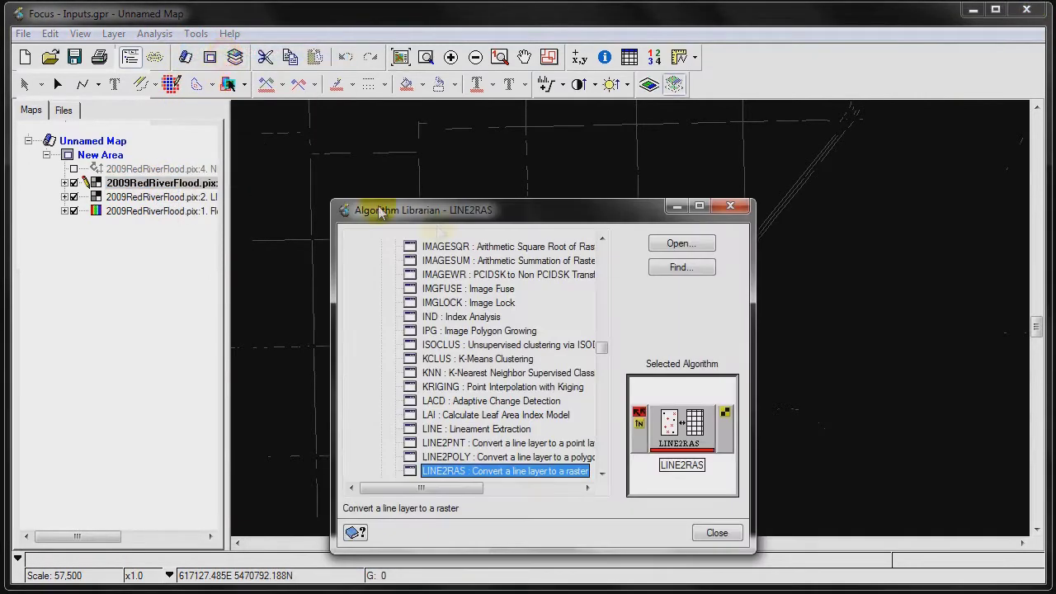
{"action": "left_click", "coordinate": [458, 345]}
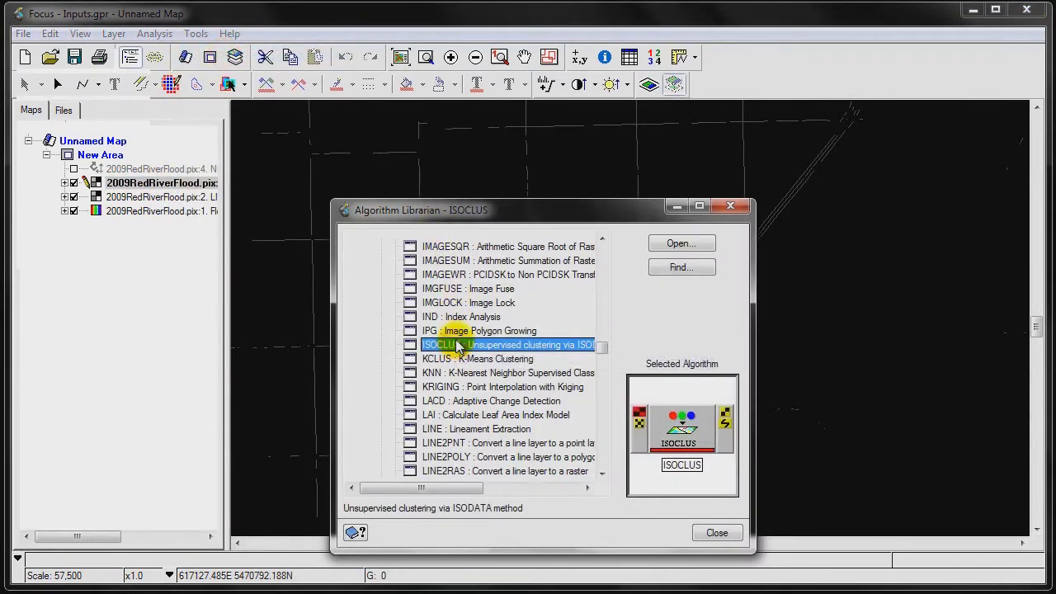
{"action": "type", "text": "ras2bit"}
{"action": "scroll", "coordinate": [466, 363], "scroll_direction": "down", "scroll_amount": 1}
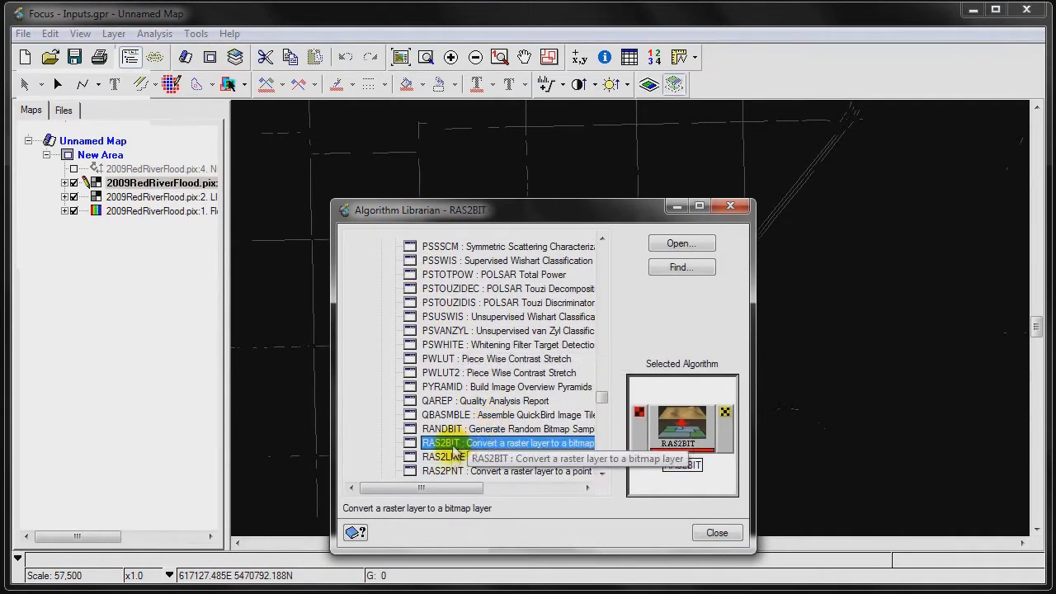
{"action": "left_click", "coordinate": [453, 456]}
{"action": "double_click", "coordinate": [522, 459]}
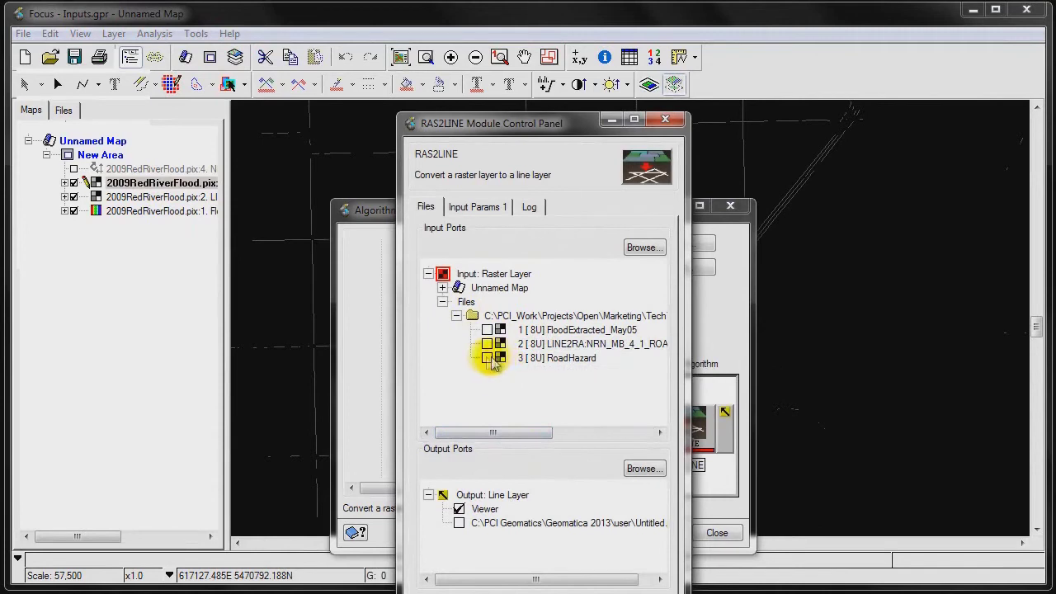
Set RoadHazard as the input raster and 2009RedRiverFlood.pix as the output file.
{"action": "left_click", "coordinate": [487, 357]}
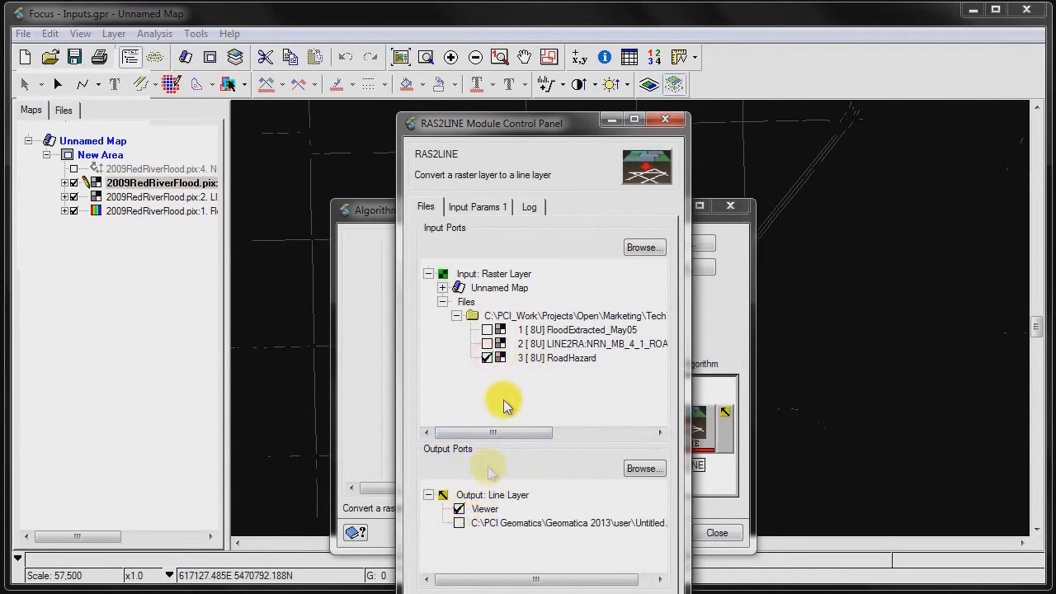
{"action": "right_click", "coordinate": [462, 523]}
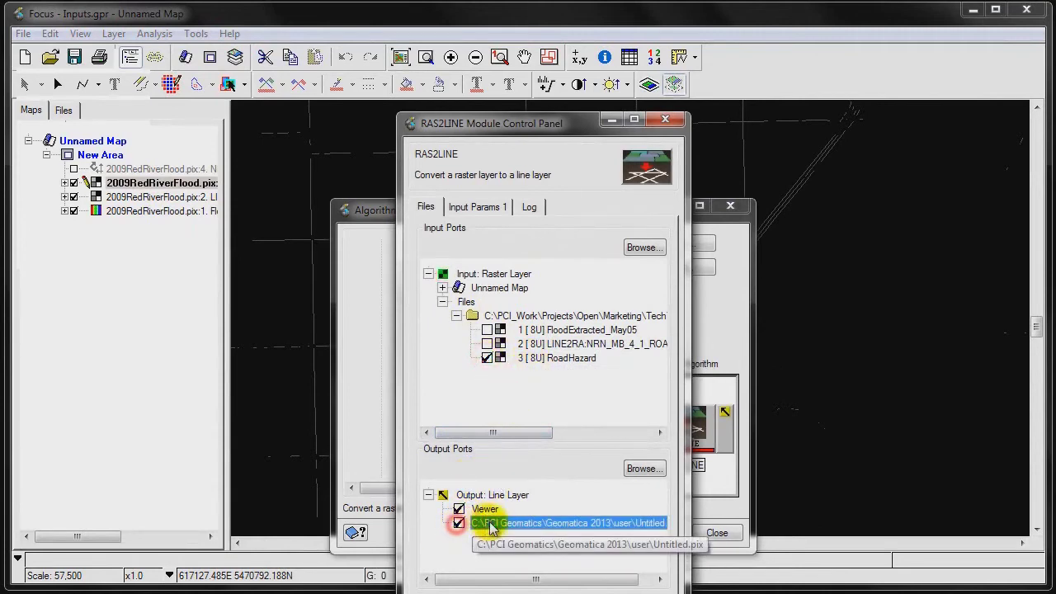
{"action": "left_click", "coordinate": [500, 530]}
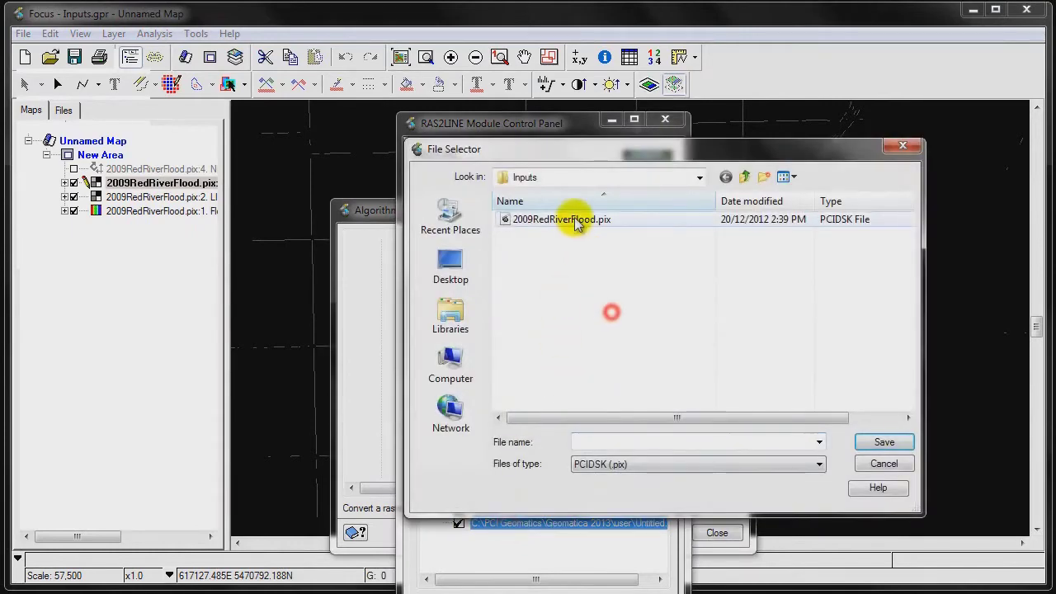
{"action": "double_click", "coordinate": [577, 220]}
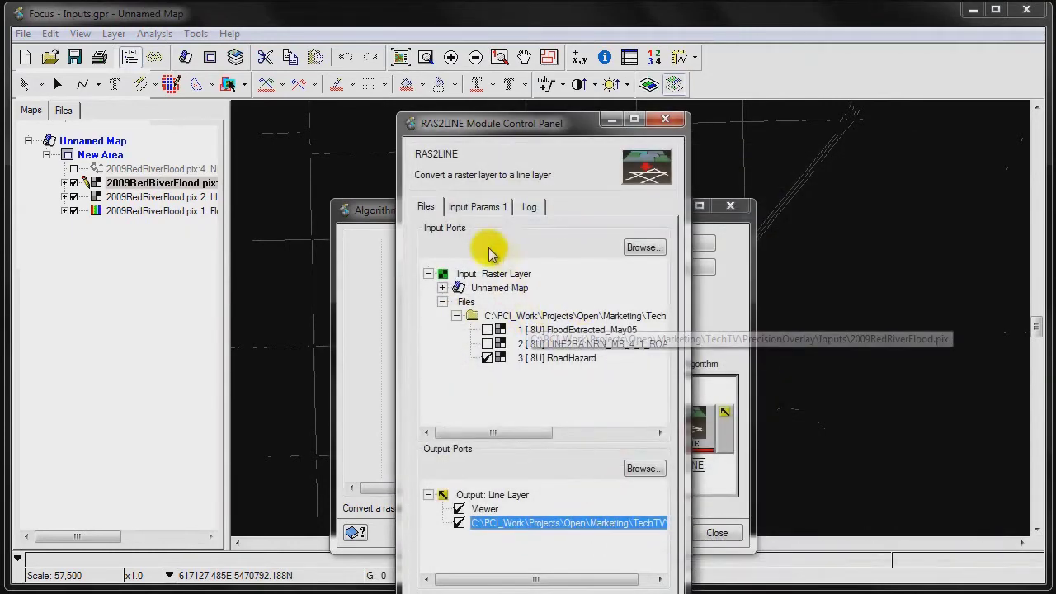
Turn off Smooth Vectors, keep Lines as the output type, and run the conversion.
{"action": "left_click", "coordinate": [486, 208]}
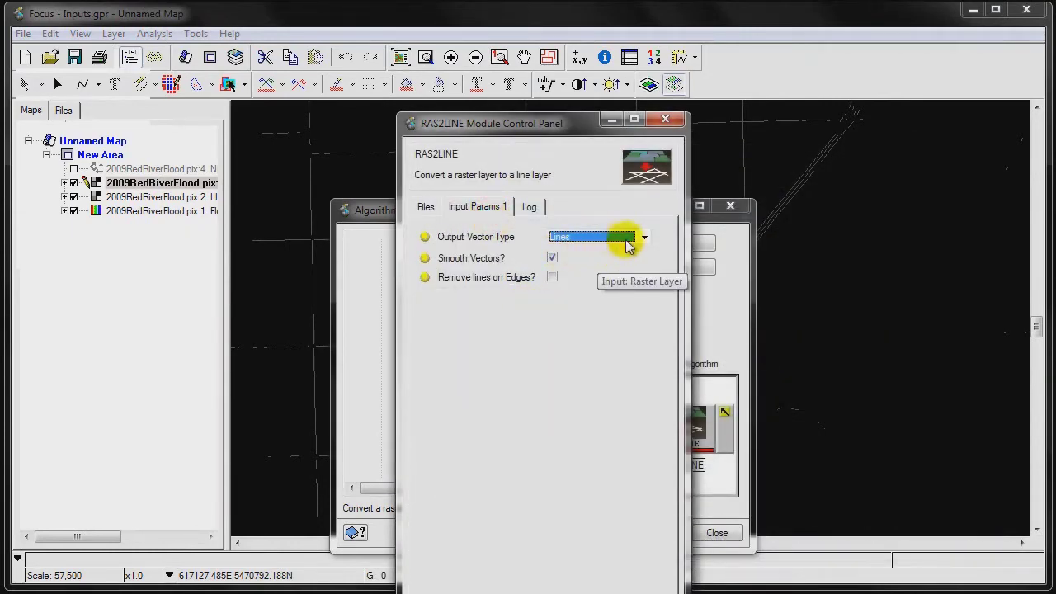
{"action": "left_click", "coordinate": [552, 258]}
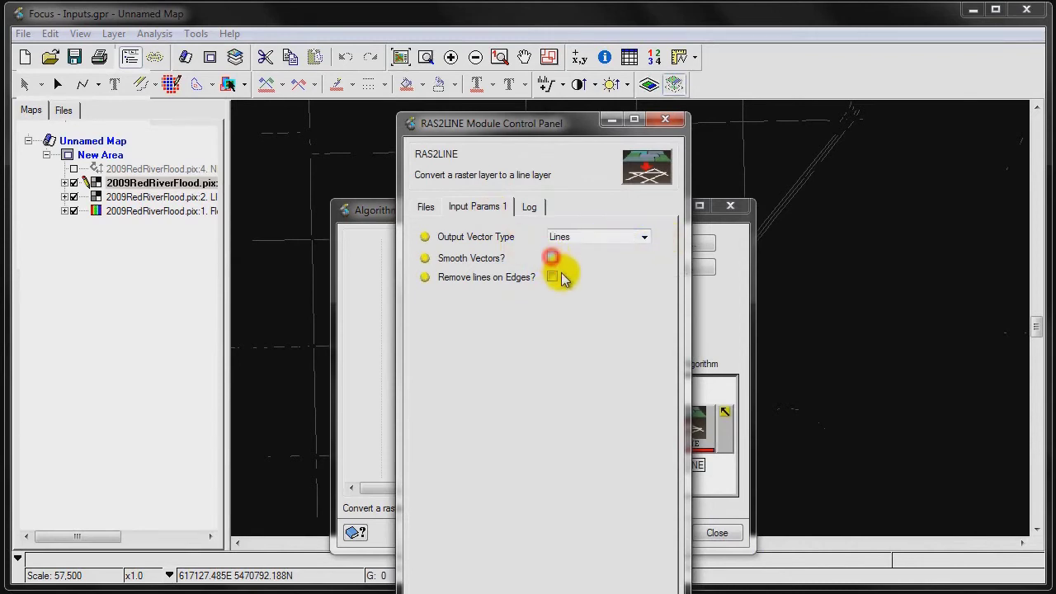
{"action": "left_click", "coordinate": [646, 238]}
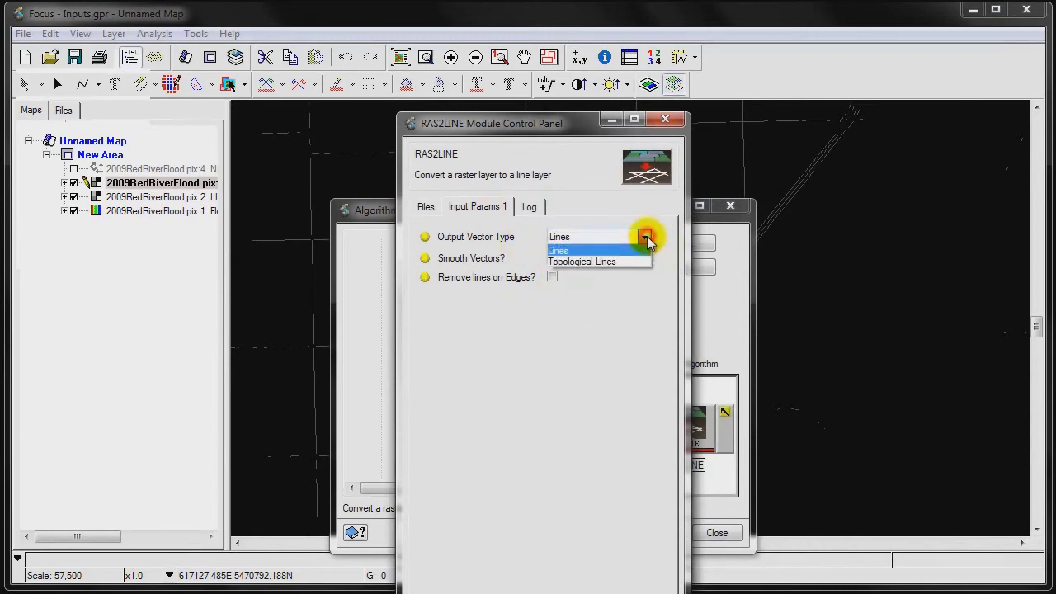
{"action": "left_click", "coordinate": [647, 236]}
{"action": "left_click", "coordinate": [609, 325]}
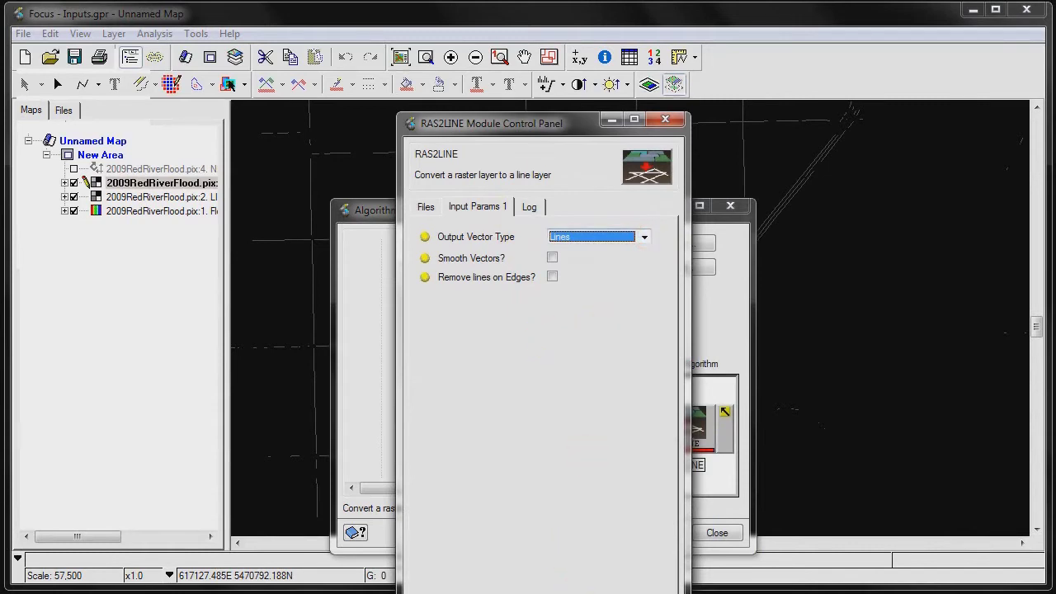
{"action": "key", "text": "Return"}
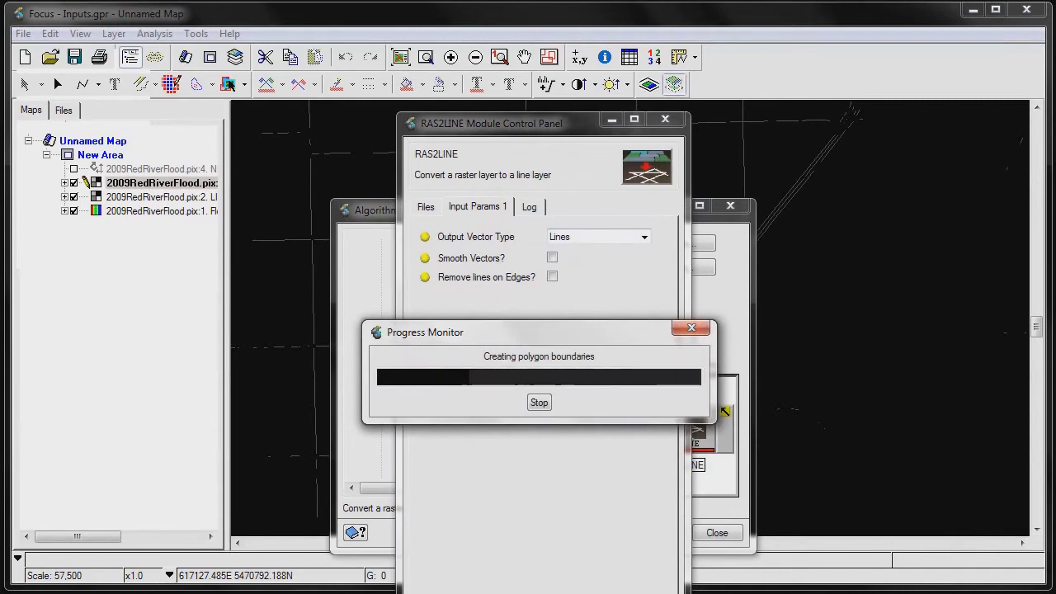
Expand the new arc layer and open its Default-Line style settings.
{"action": "left_click", "coordinate": [379, 22]}
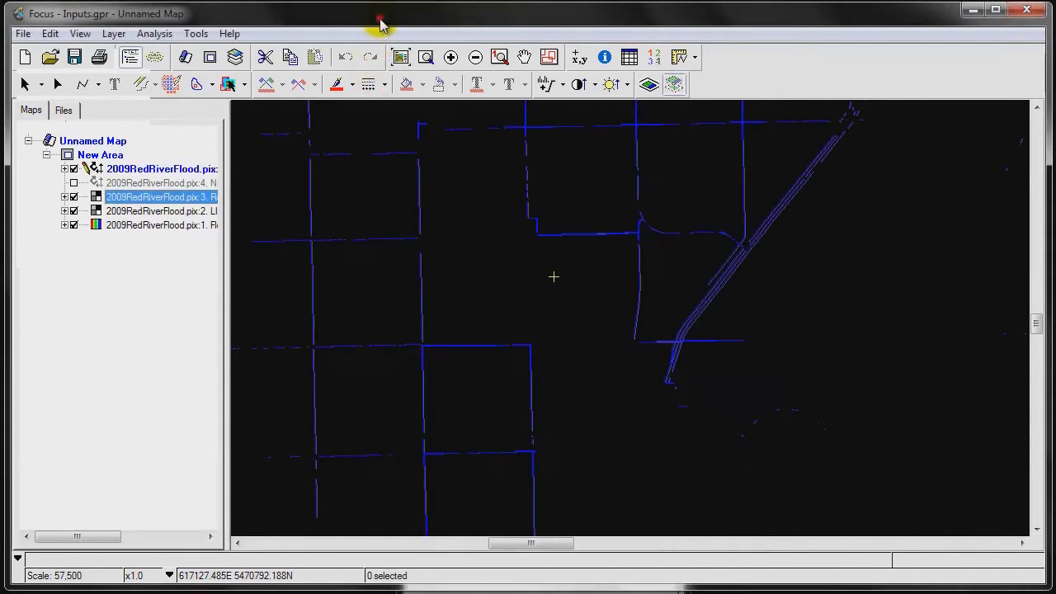
{"action": "left_click_drag", "start_coordinate": [707, 338], "coordinate": [608, 409]}
{"action": "left_click", "coordinate": [140, 169]}
{"action": "left_click", "coordinate": [140, 180]}
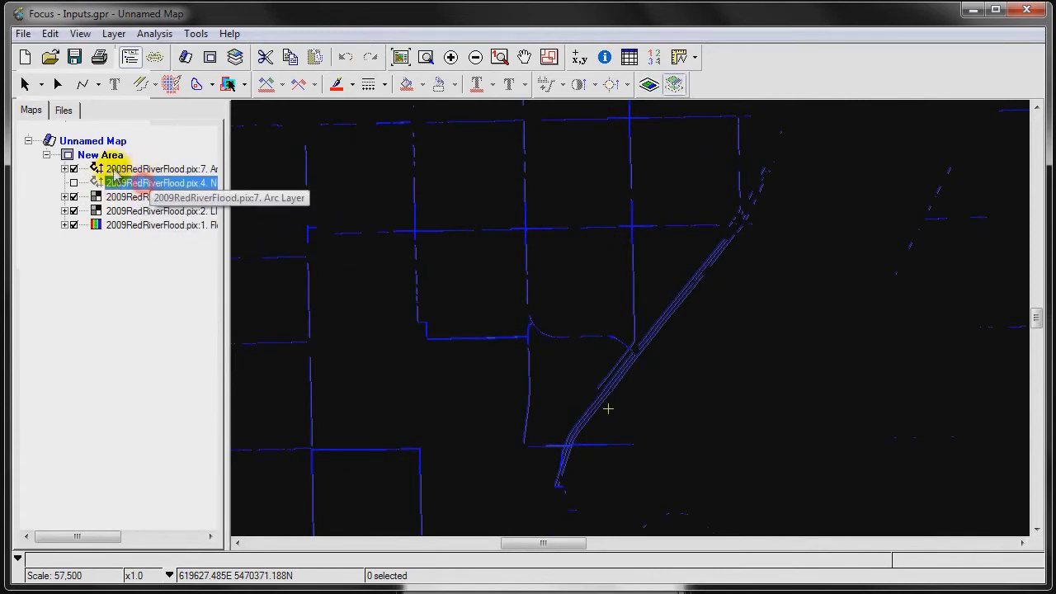
{"action": "left_click", "coordinate": [132, 169]}
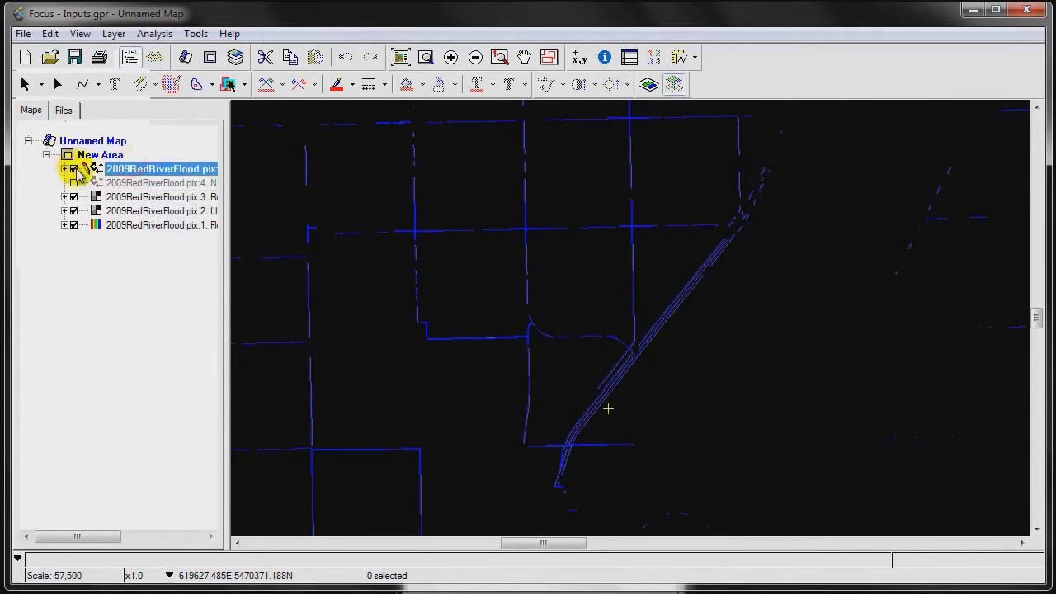
{"action": "left_click_drag", "start_coordinate": [71, 172], "coordinate": [74, 177]}
{"action": "left_click", "coordinate": [65, 169]}
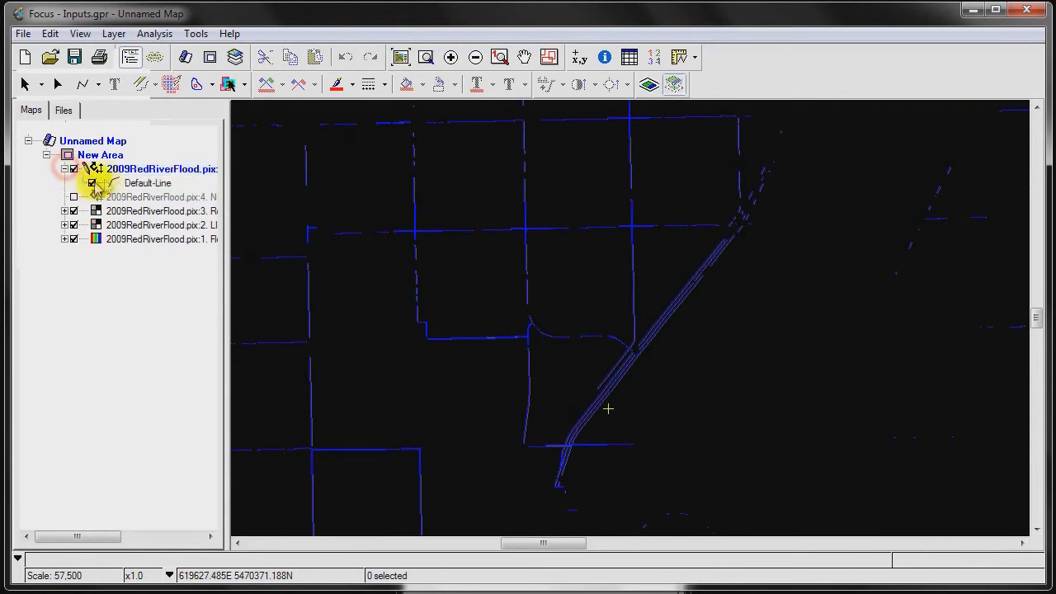
{"action": "double_click", "coordinate": [111, 183]}
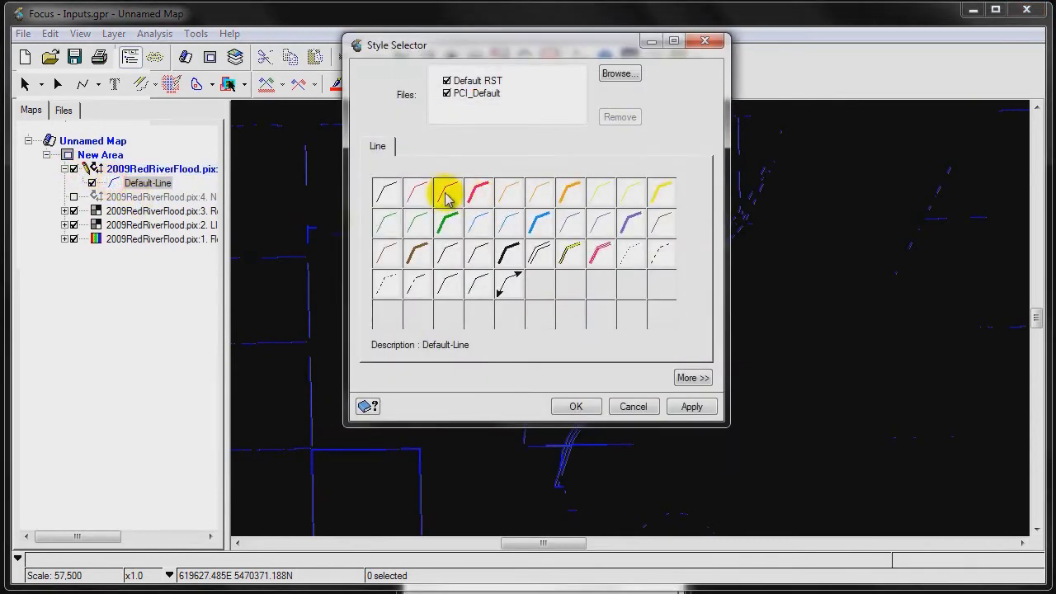
Apply the .50 mm Red Line style with red colour and close RAS2LINE.
{"action": "left_click", "coordinate": [446, 195]}
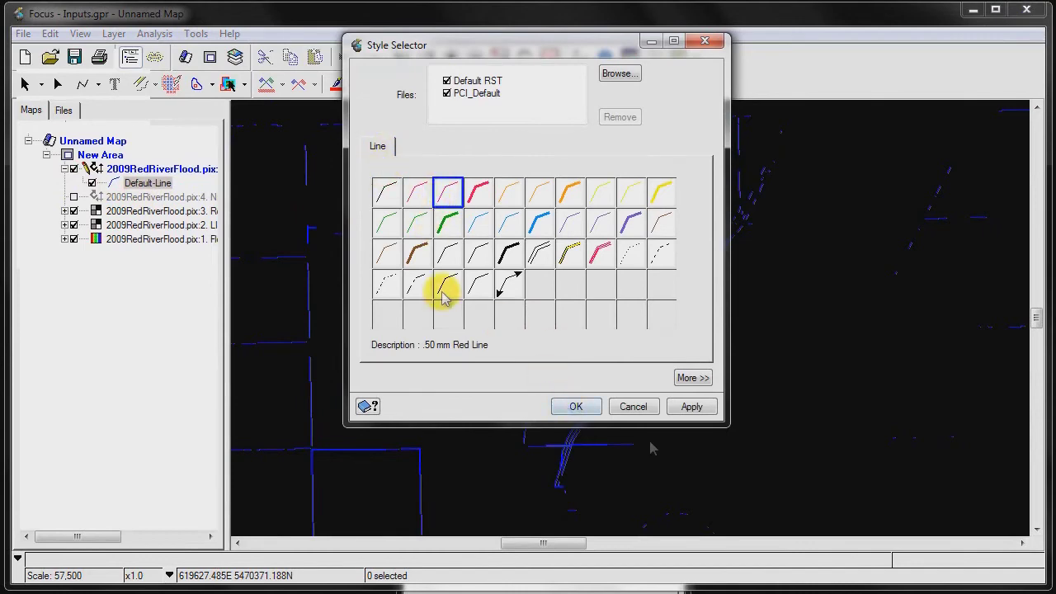
{"action": "left_click", "coordinate": [693, 377]}
{"action": "left_click", "coordinate": [525, 419]}
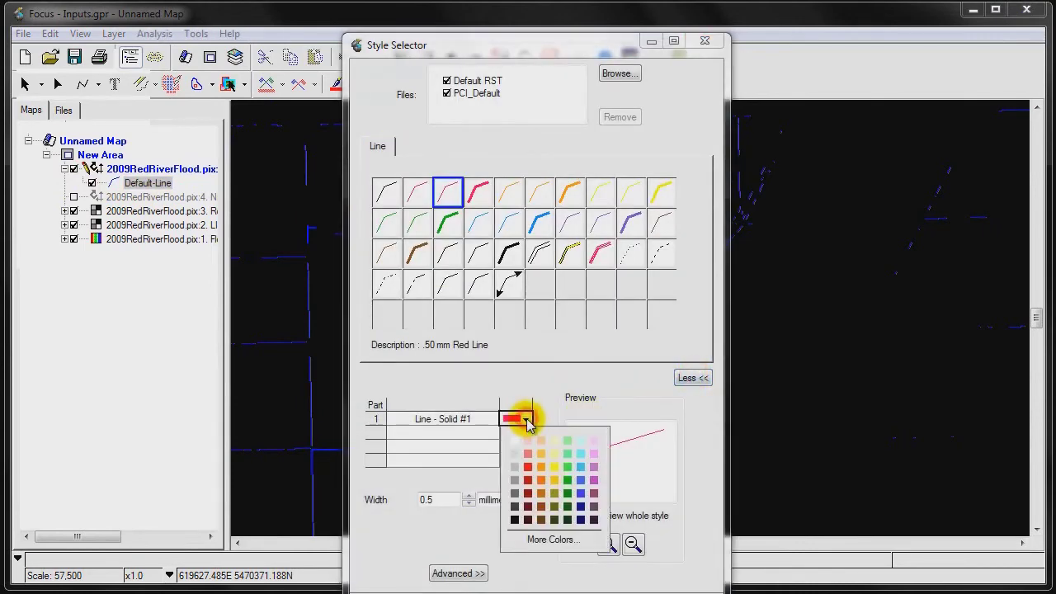
{"action": "left_click", "coordinate": [528, 467]}
{"action": "left_click", "coordinate": [566, 580]}
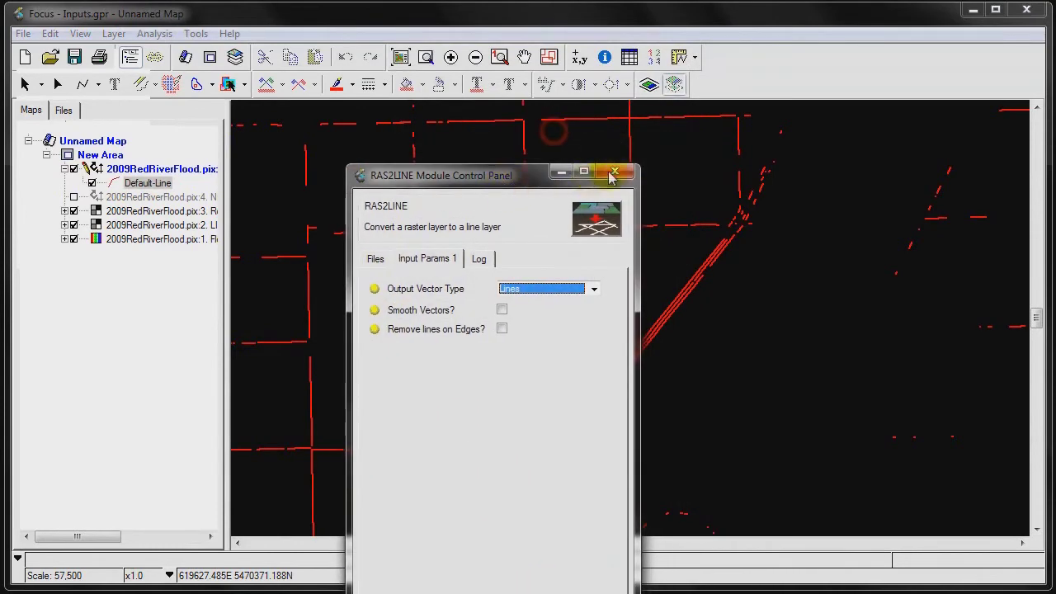
{"action": "left_click", "coordinate": [615, 171]}
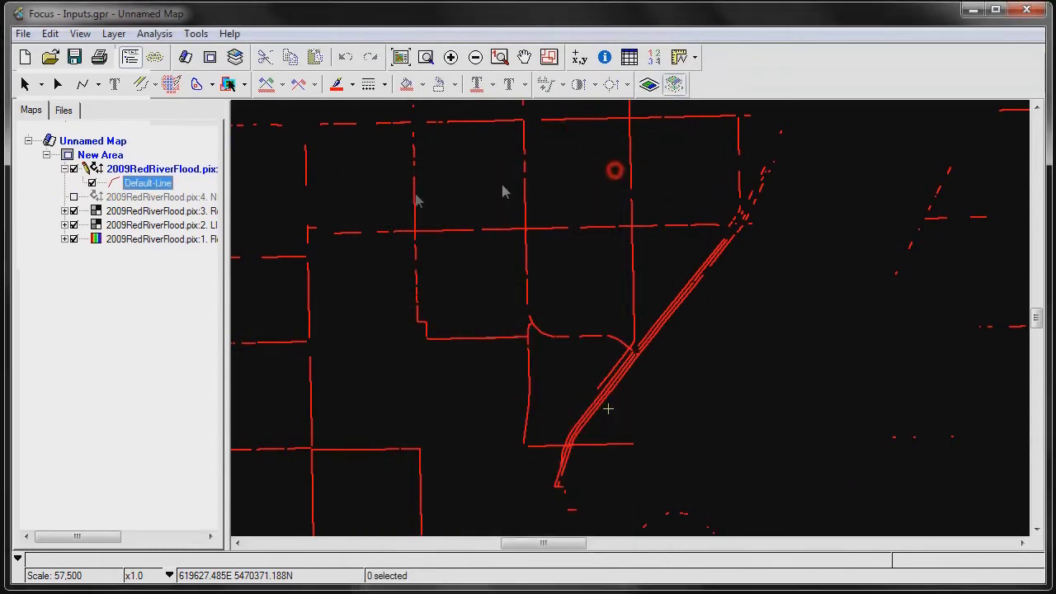
Hide the pix:3 RoadHazard and pix:2 LINE2RA layers, show the pix:4 vector layer, and pan the map.
{"action": "left_click", "coordinate": [73, 211]}
{"action": "left_click", "coordinate": [74, 224]}
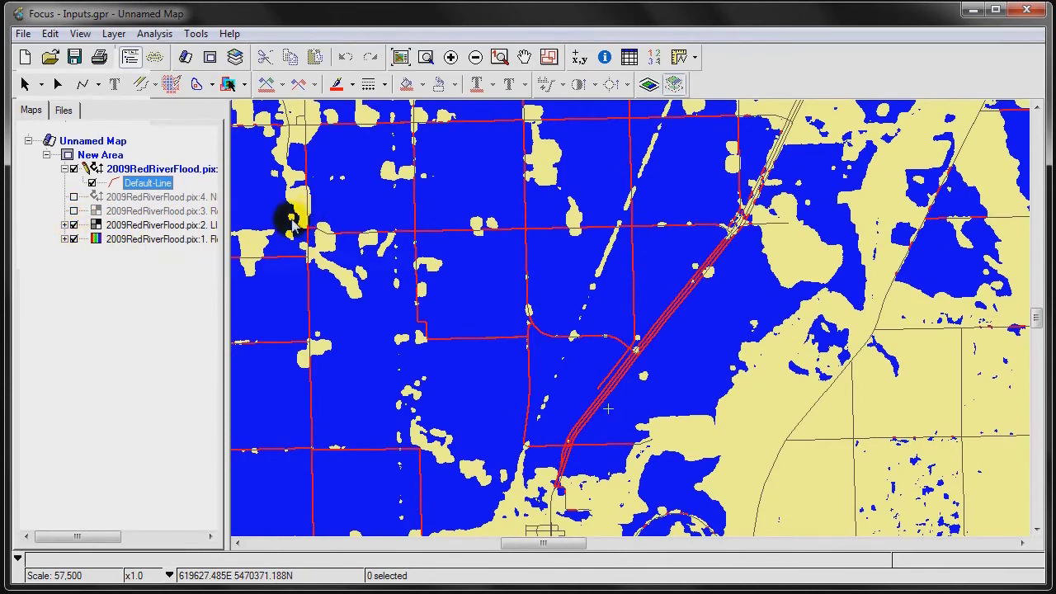
{"action": "left_click", "coordinate": [64, 225]}
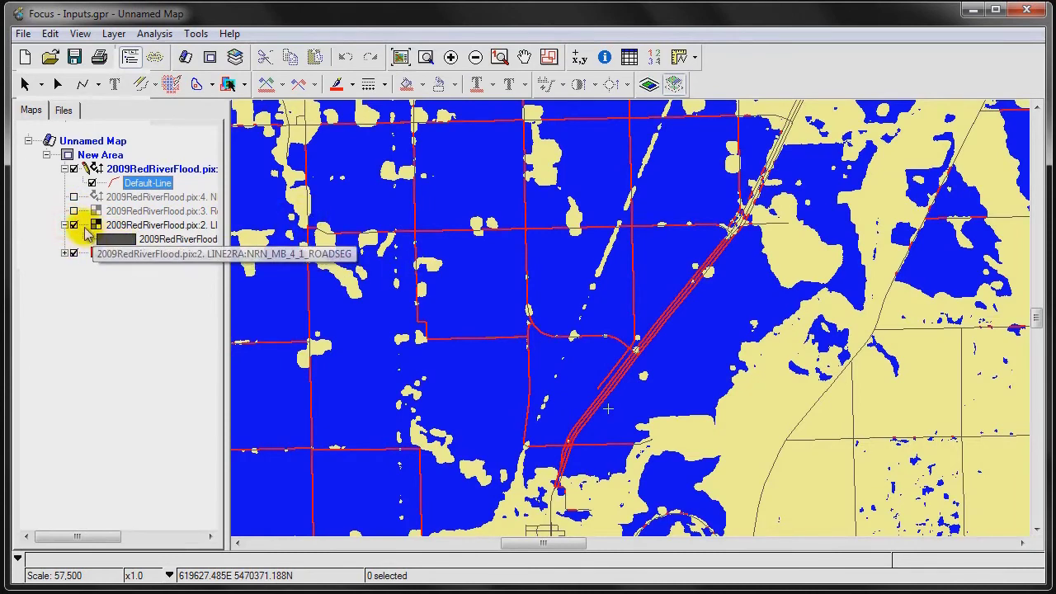
{"action": "left_click", "coordinate": [59, 225]}
{"action": "left_click", "coordinate": [64, 225]}
{"action": "left_click", "coordinate": [73, 224]}
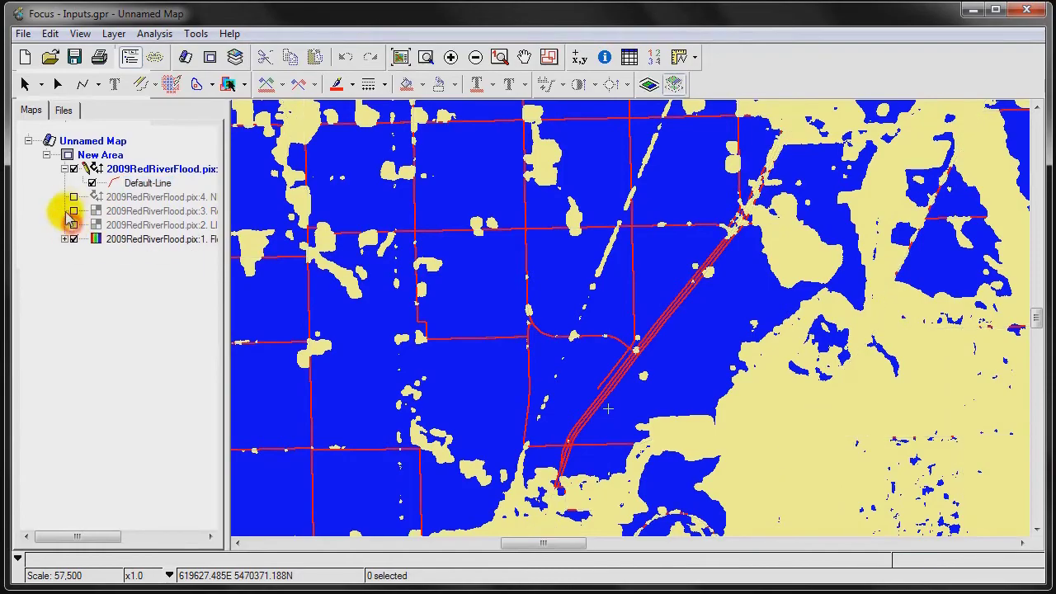
{"action": "left_click", "coordinate": [74, 196]}
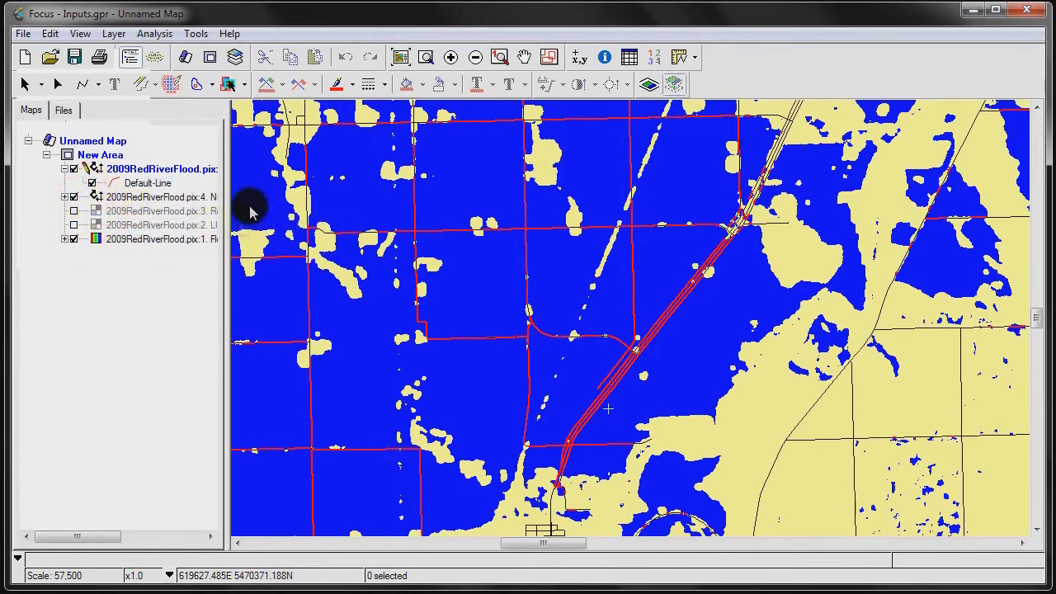
{"action": "left_click_drag", "start_coordinate": [602, 247], "coordinate": [729, 384]}
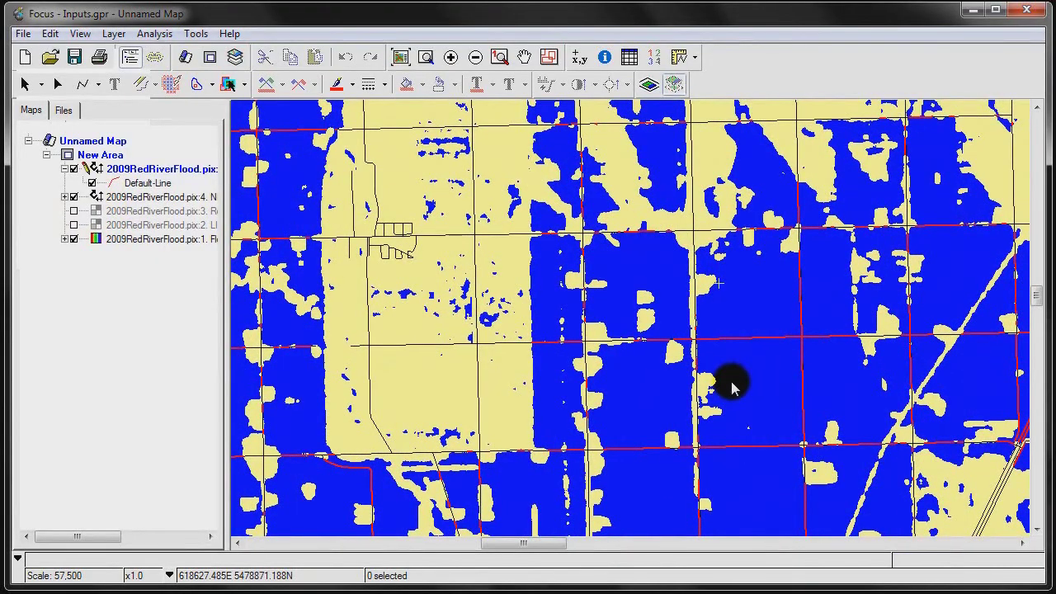